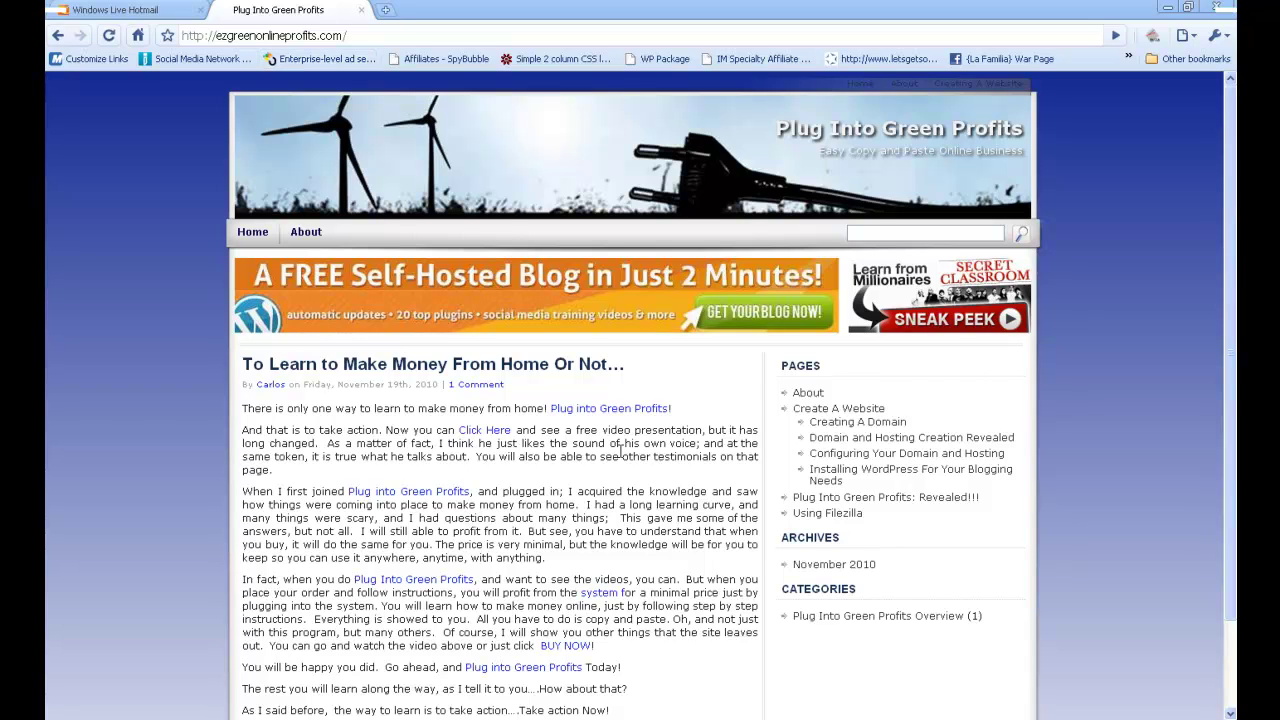
# - Go to the site address with /cpanel appended to reach the control panel login
pyautogui.click(384, 34)
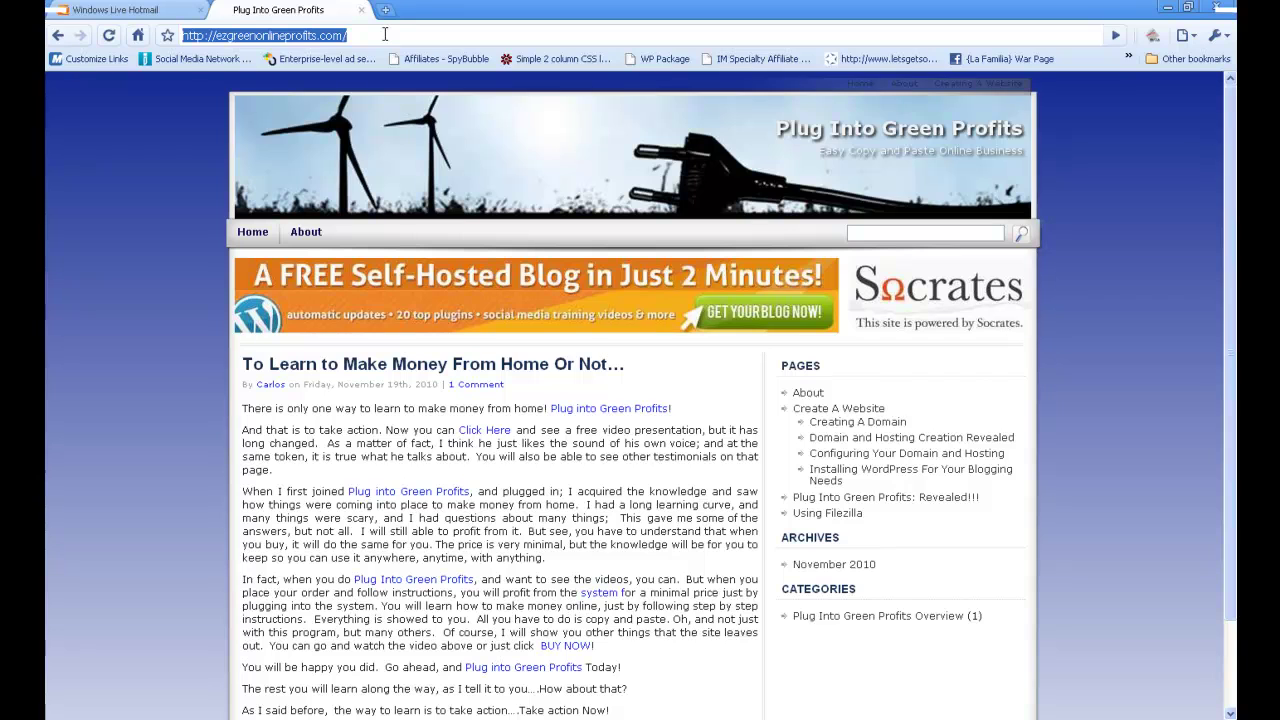
pyautogui.write('carloscortez.biz/')
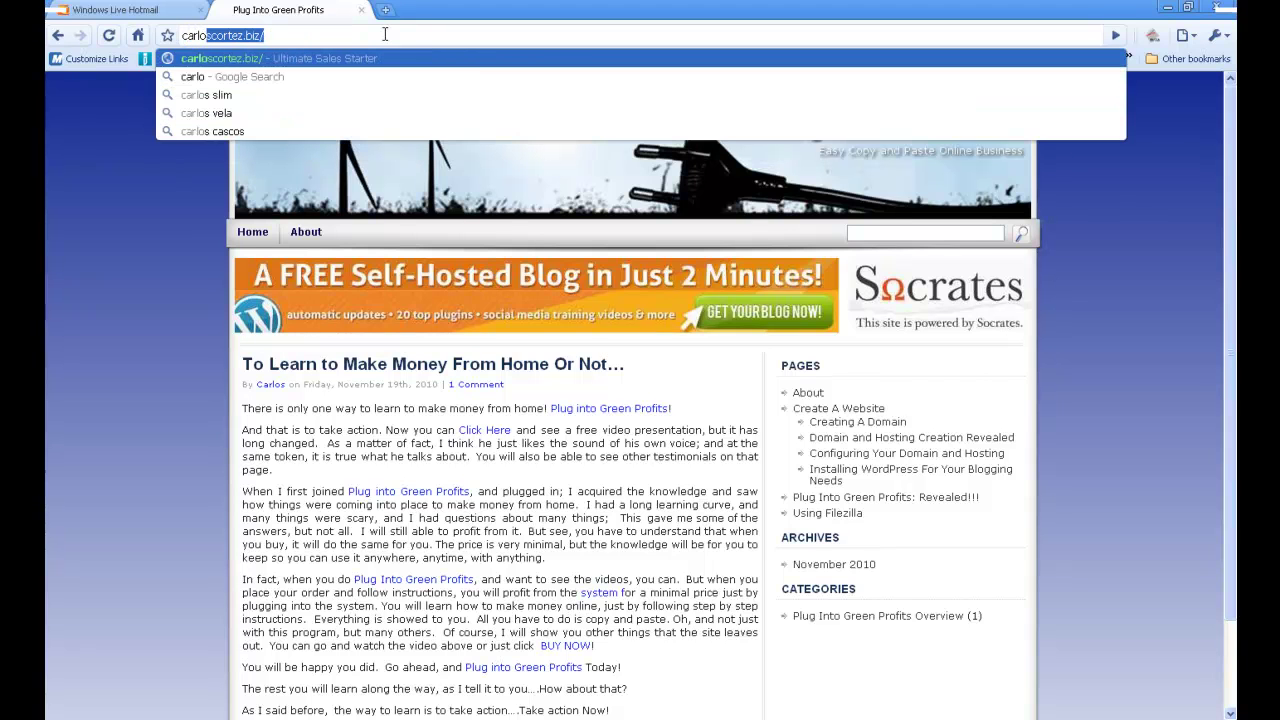
pyautogui.press('End')
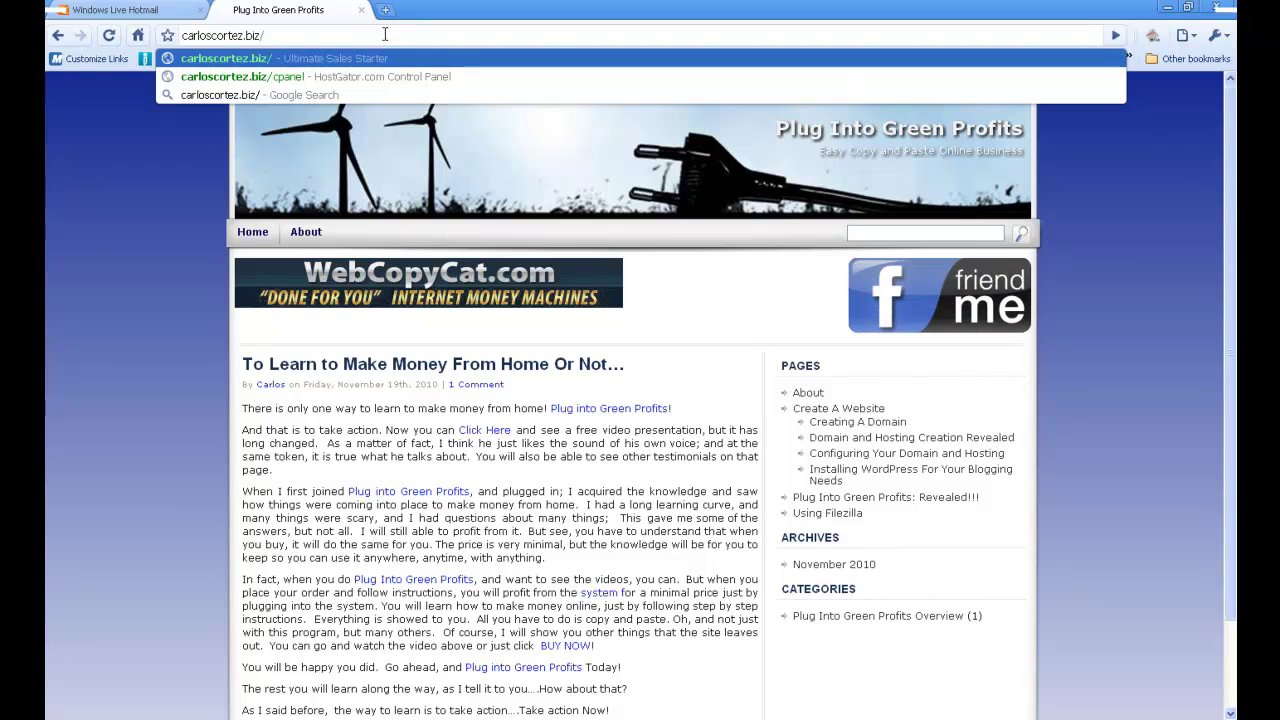
pyautogui.write('cpanel')
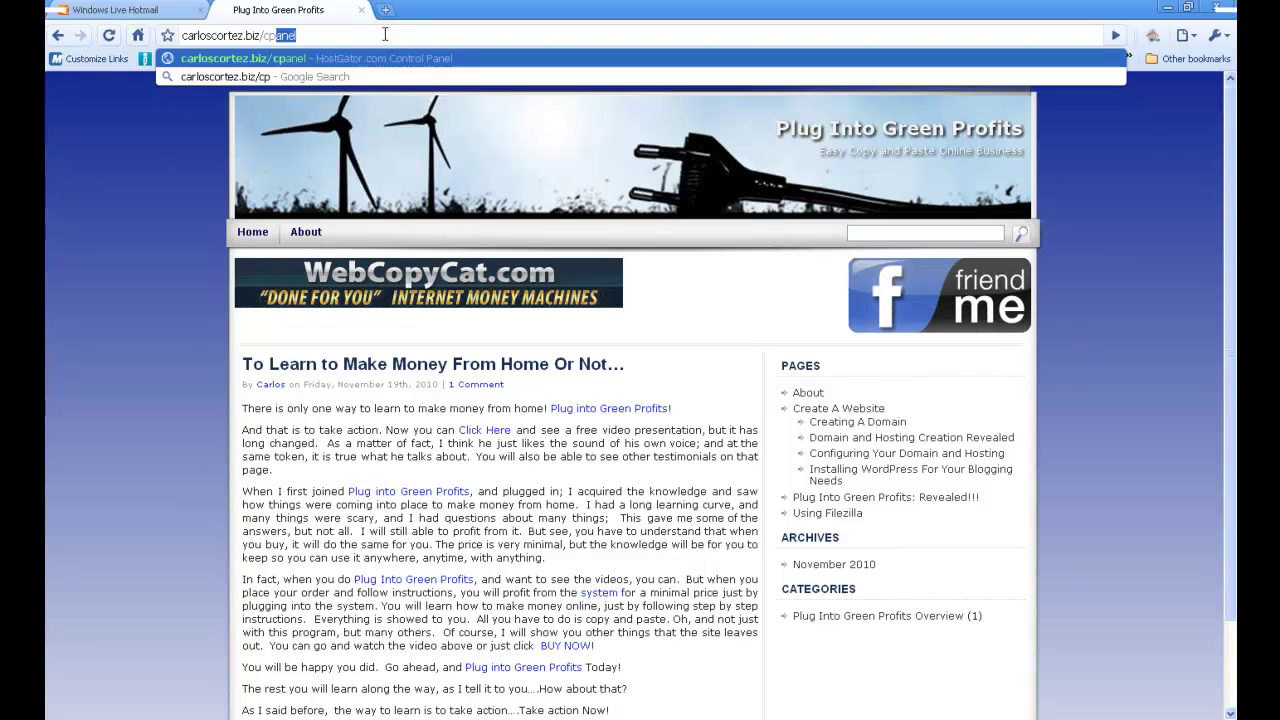
pyautogui.press('Return')
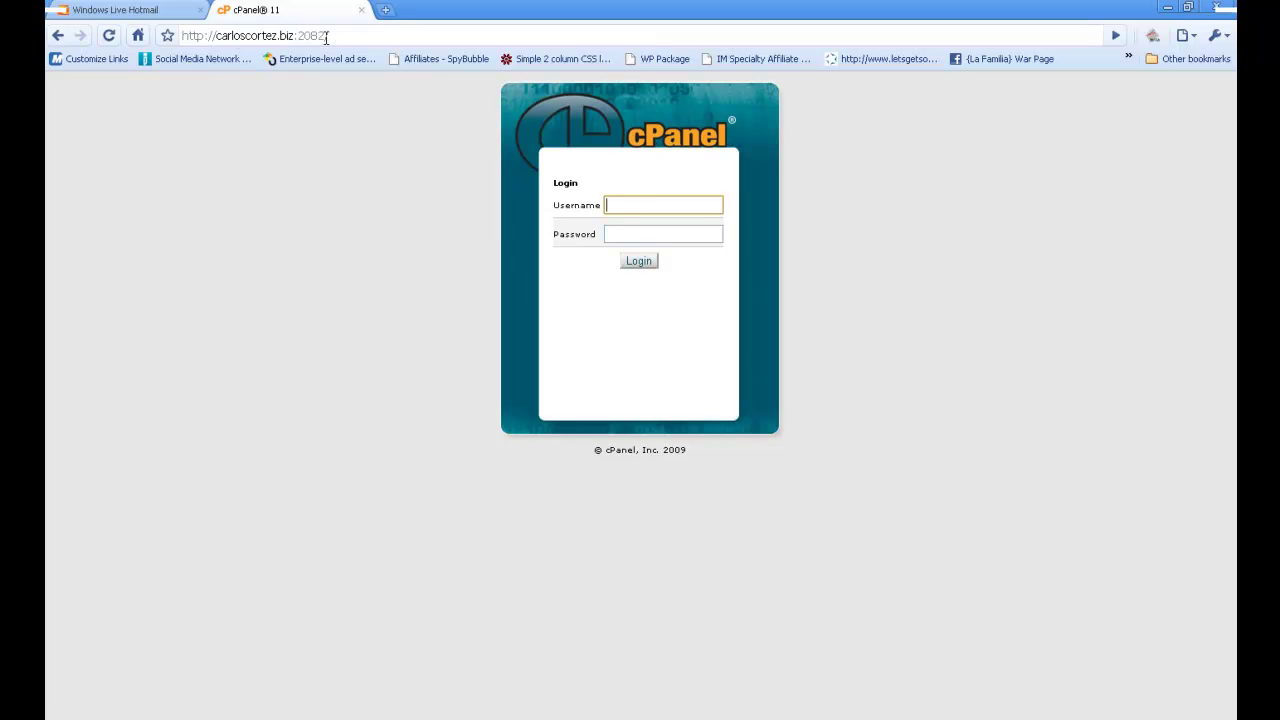
# - Enter the saved control panel username and the account password
pyautogui.click(666, 206)
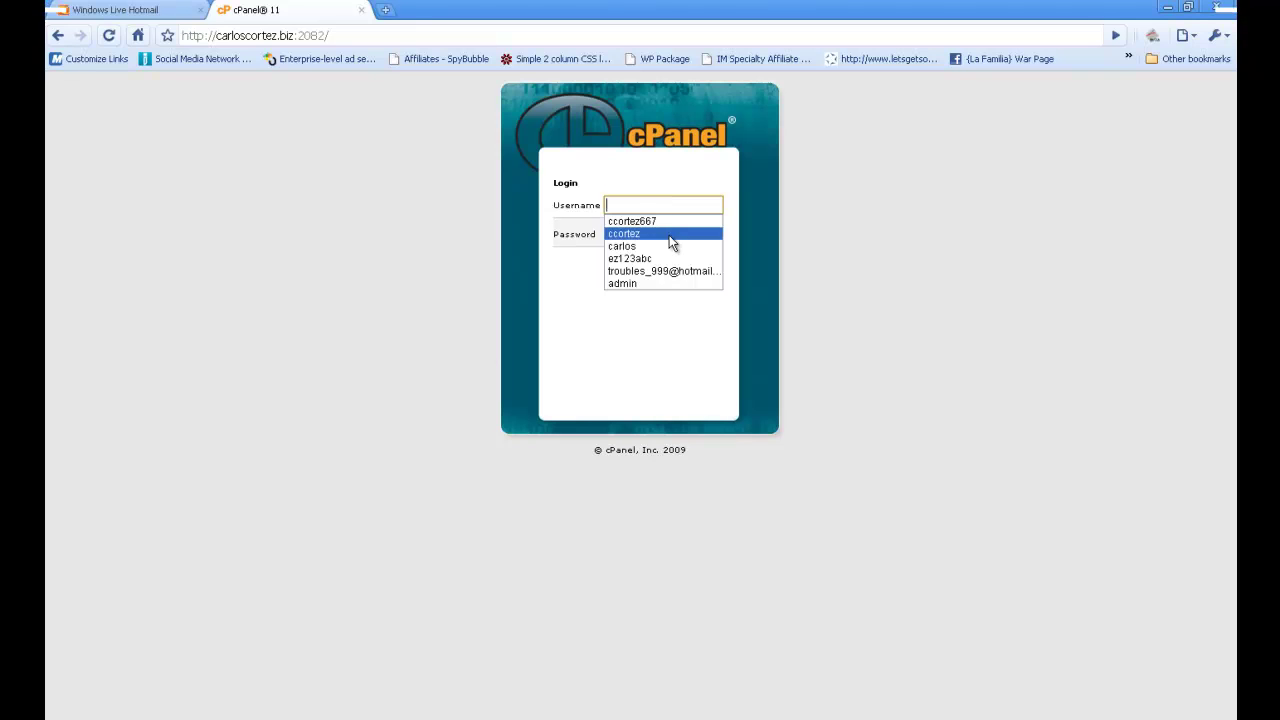
pyautogui.click(669, 235)
pyautogui.click(657, 235)
pyautogui.write('•')
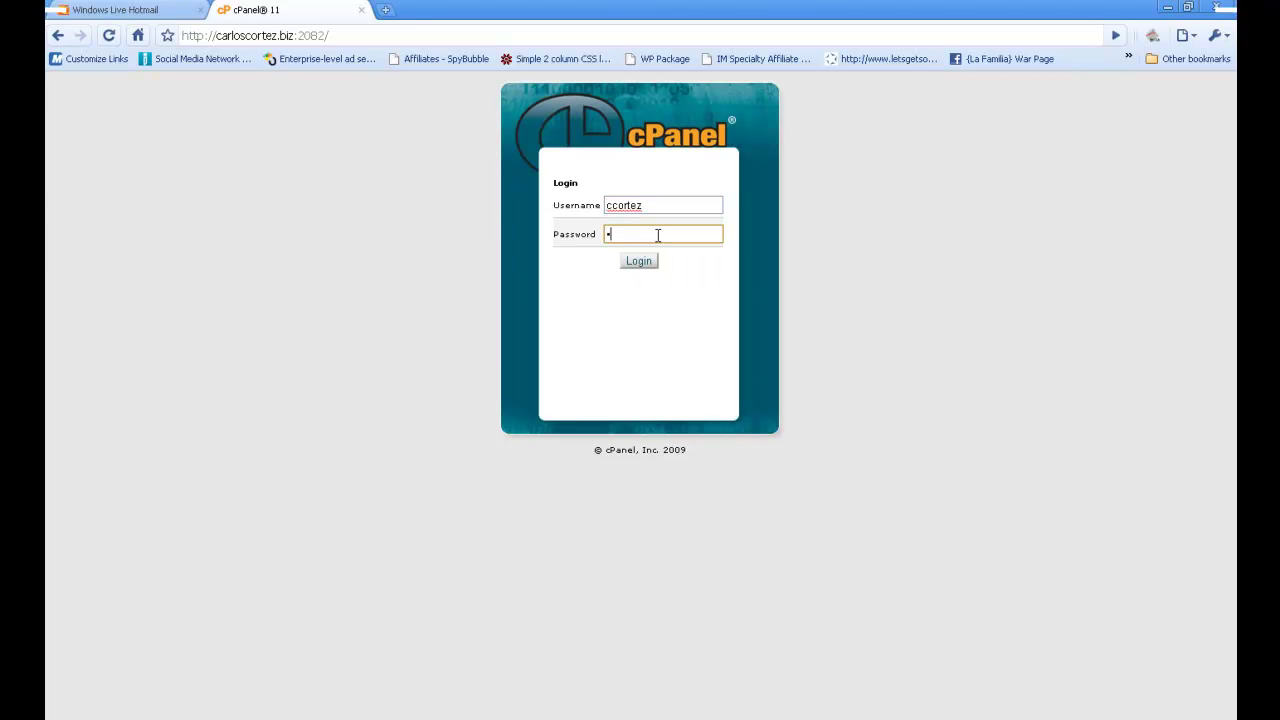
pyautogui.write('••••••••')
# - Sign in, dismiss the browser's save-password prompt, and go to Email Accounts
pyautogui.click(649, 261)
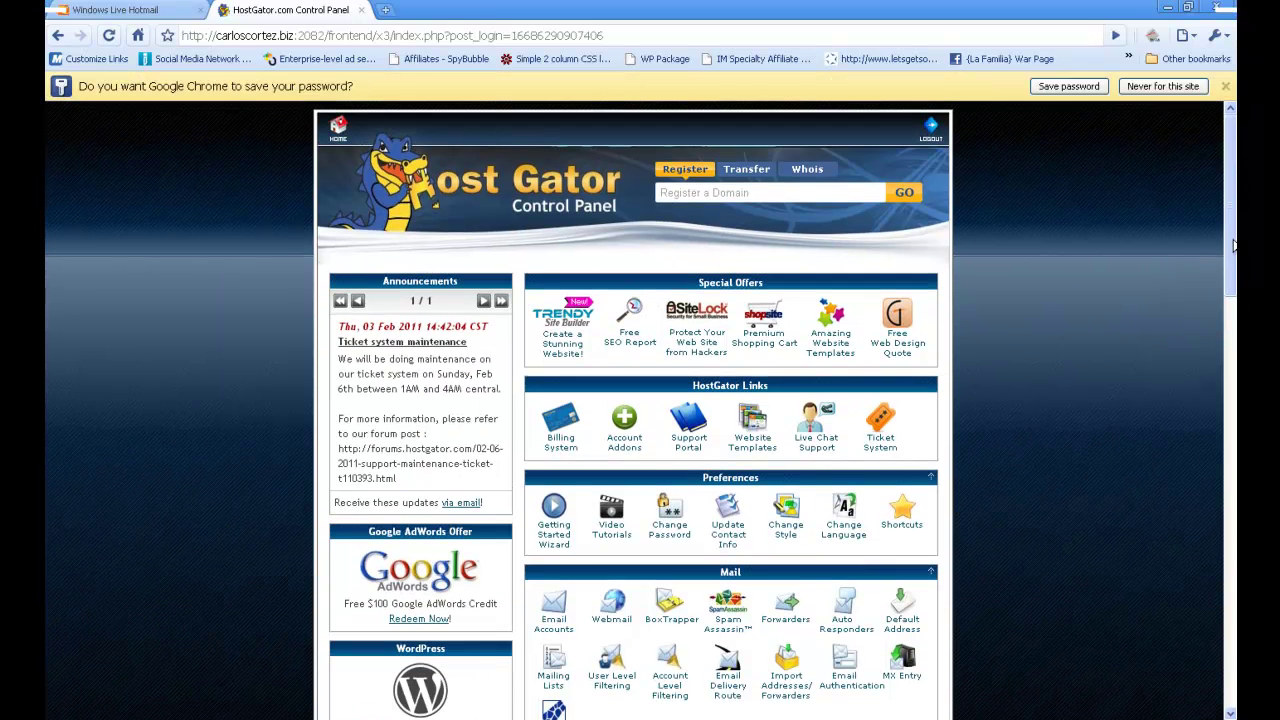
pyautogui.scroll(-1, 1233, 245)
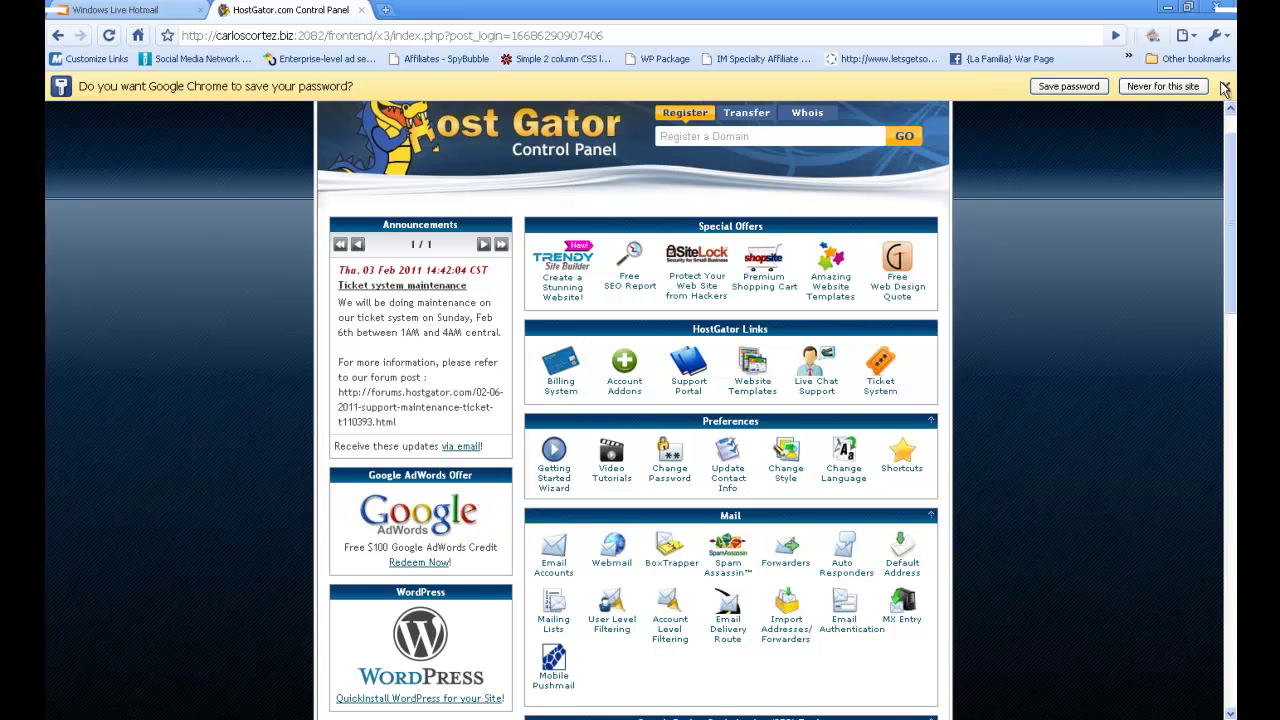
pyautogui.click(1225, 87)
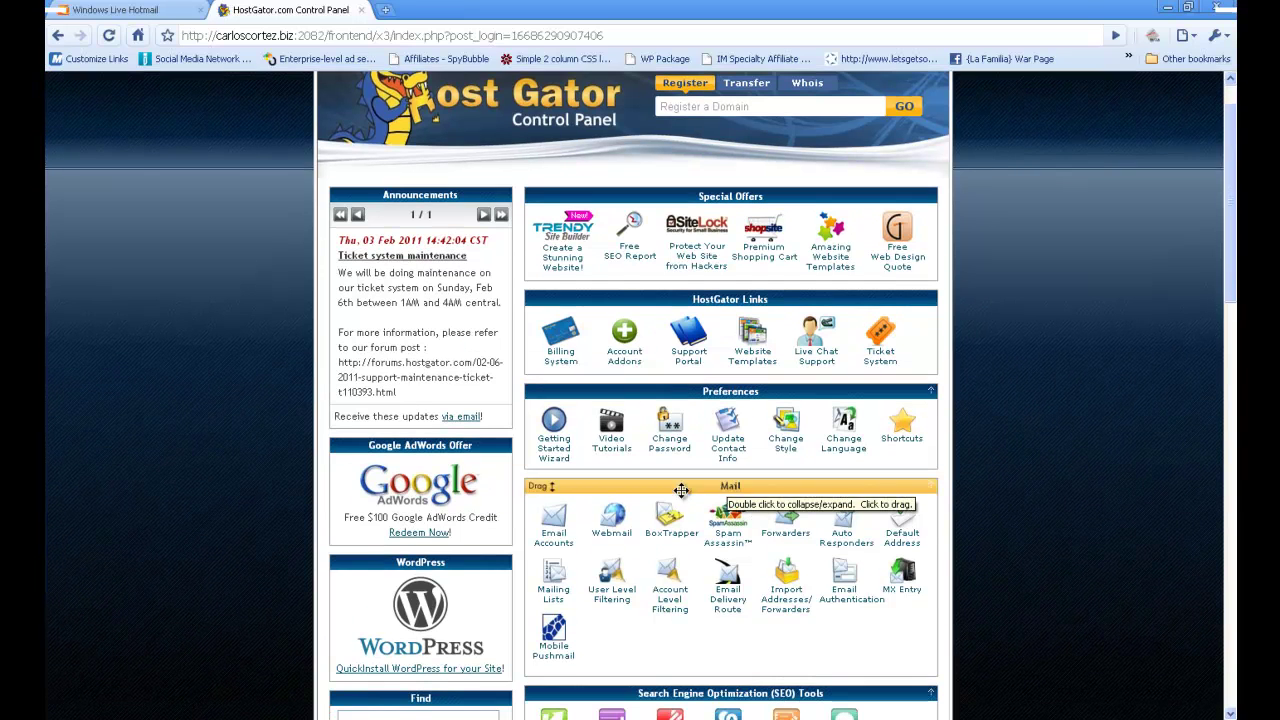
pyautogui.click(556, 538)
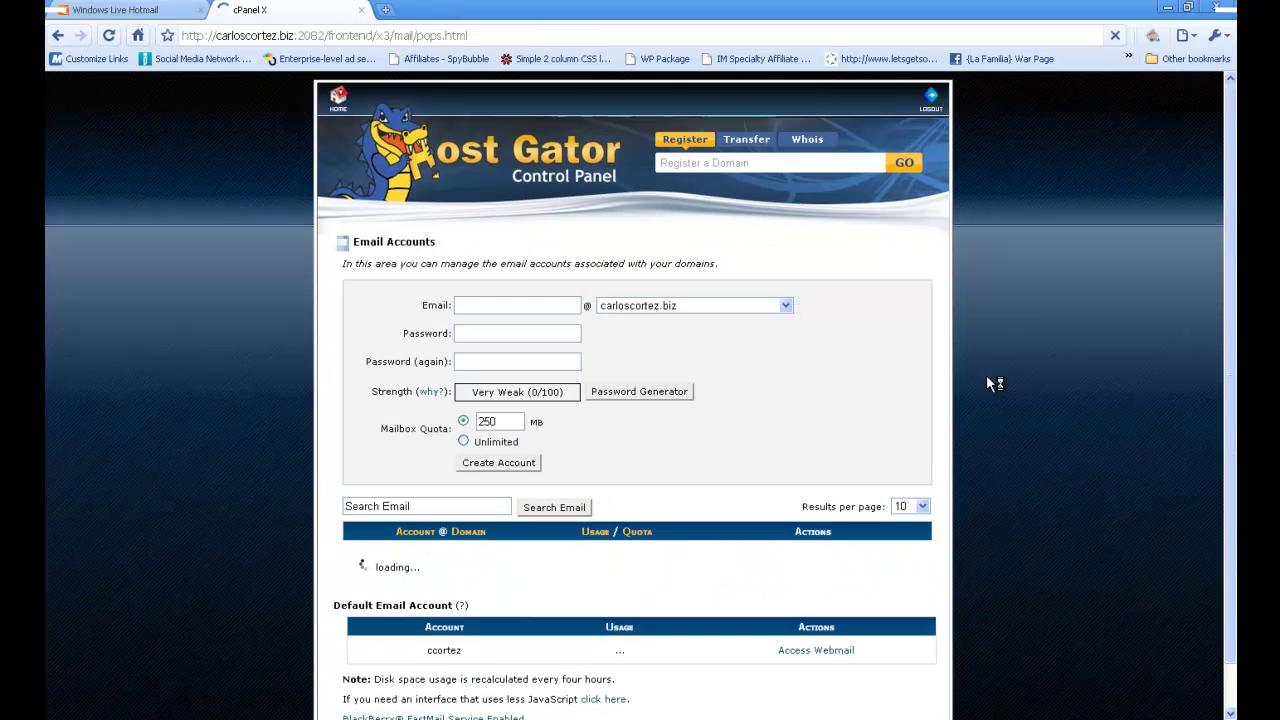
# - Create a new mailbox on ezgreenonlineprofits.com with a confirmed password and a 250 MB quota
pyautogui.click(469, 306)
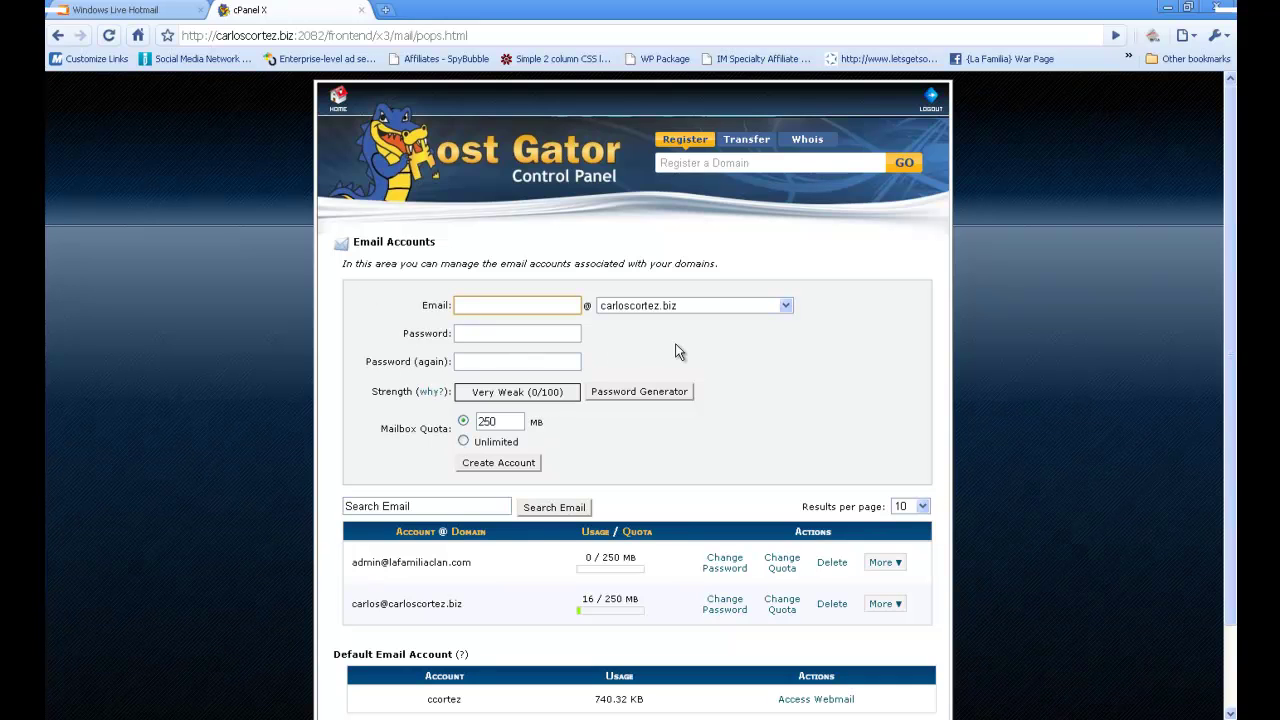
pyautogui.click(789, 308)
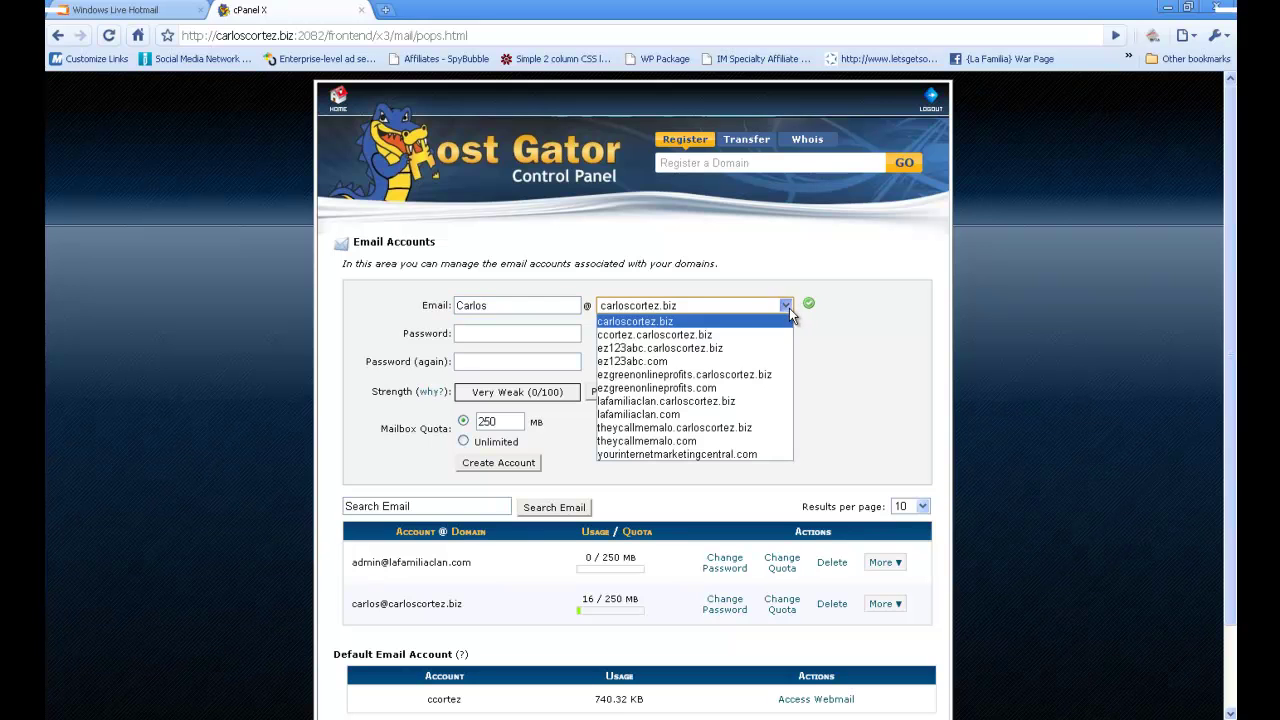
pyautogui.click(718, 388)
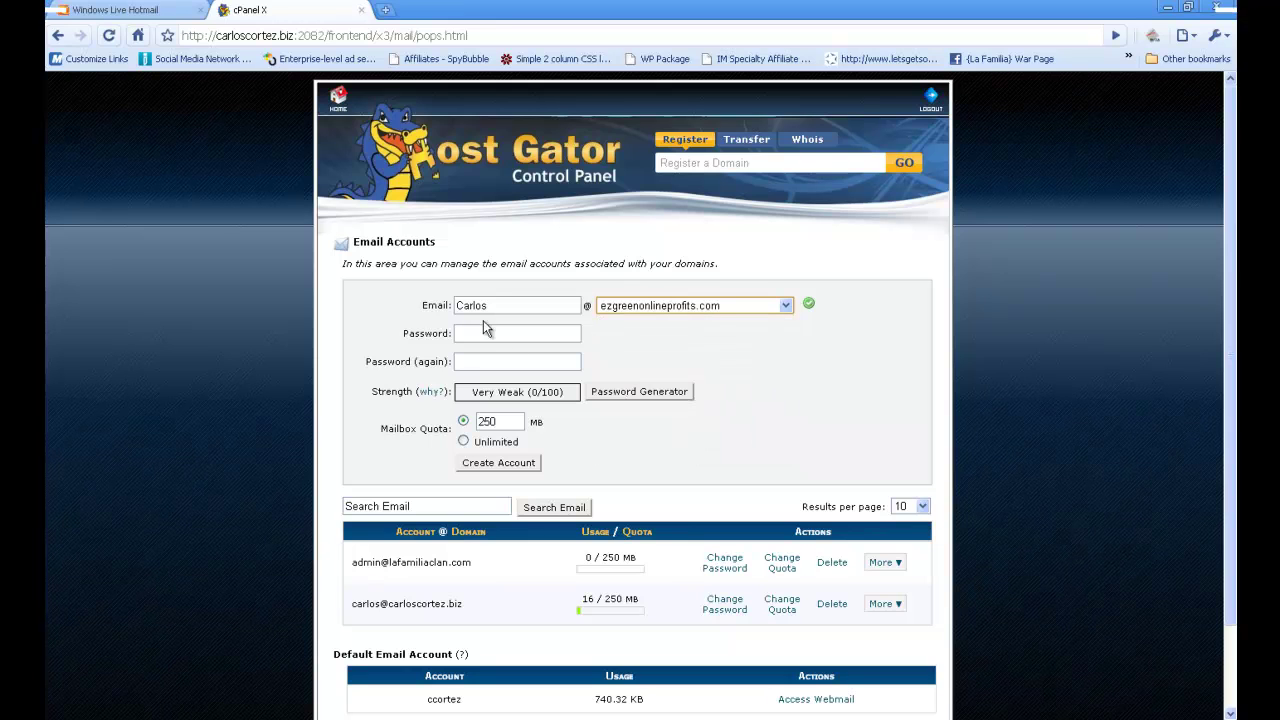
pyautogui.click(530, 333)
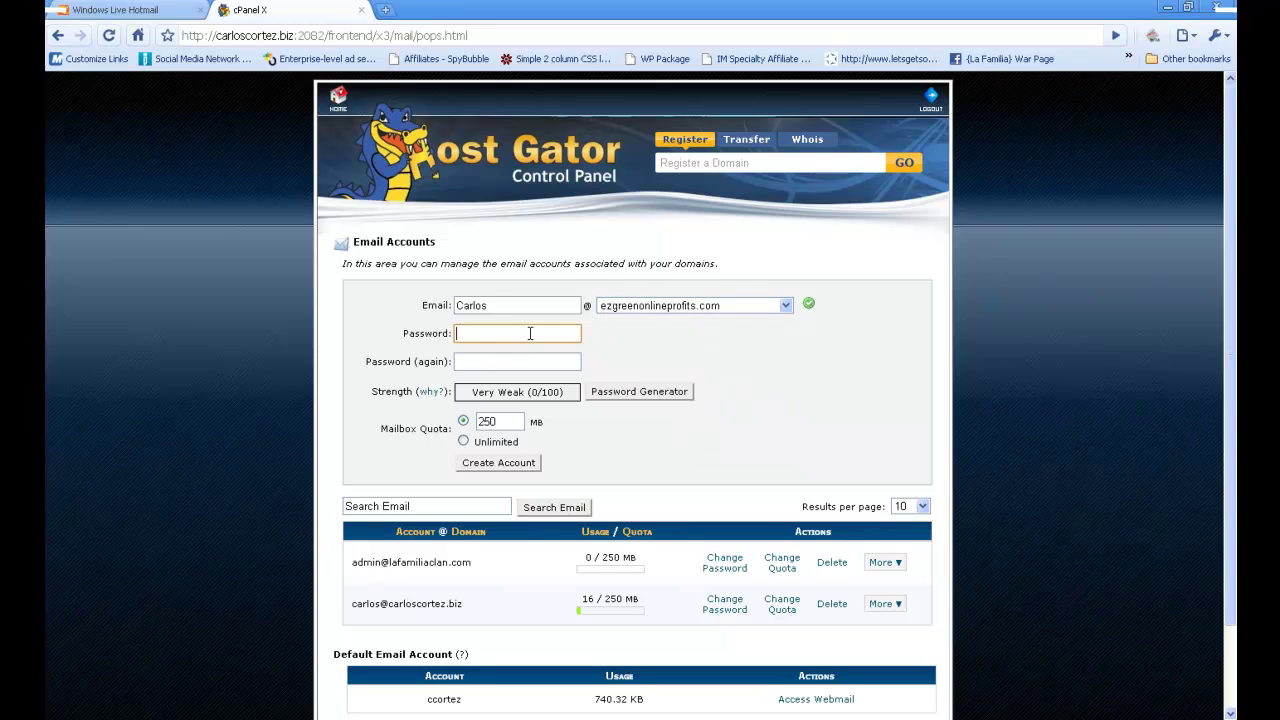
pyautogui.write('******')
pyautogui.press('Tab')
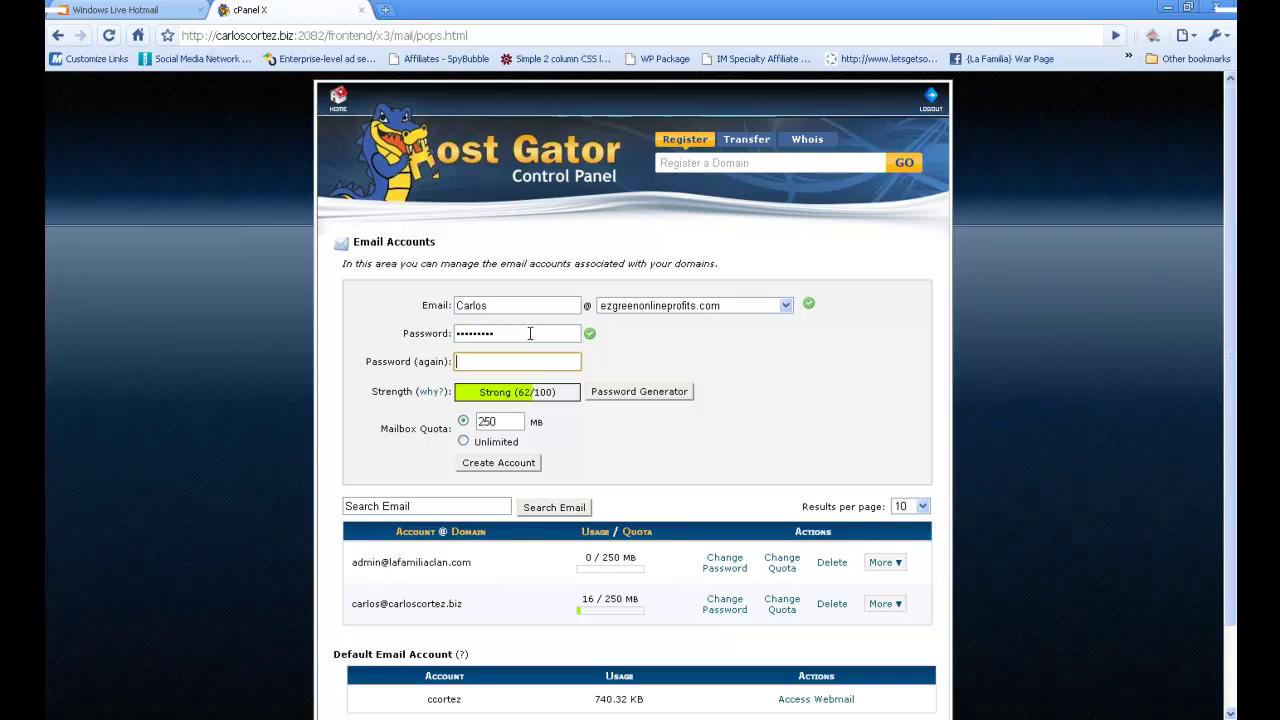
pyautogui.write('*******')
pyautogui.click(463, 441)
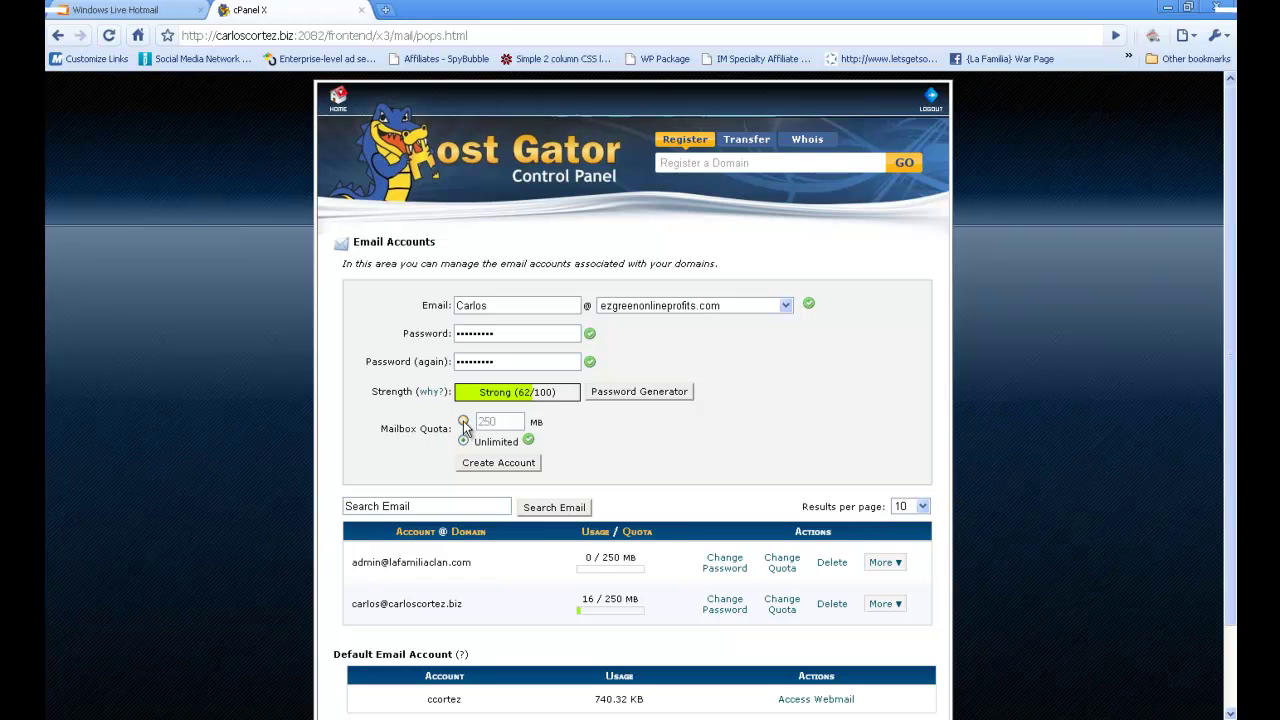
pyautogui.click(463, 421)
pyautogui.click(515, 465)
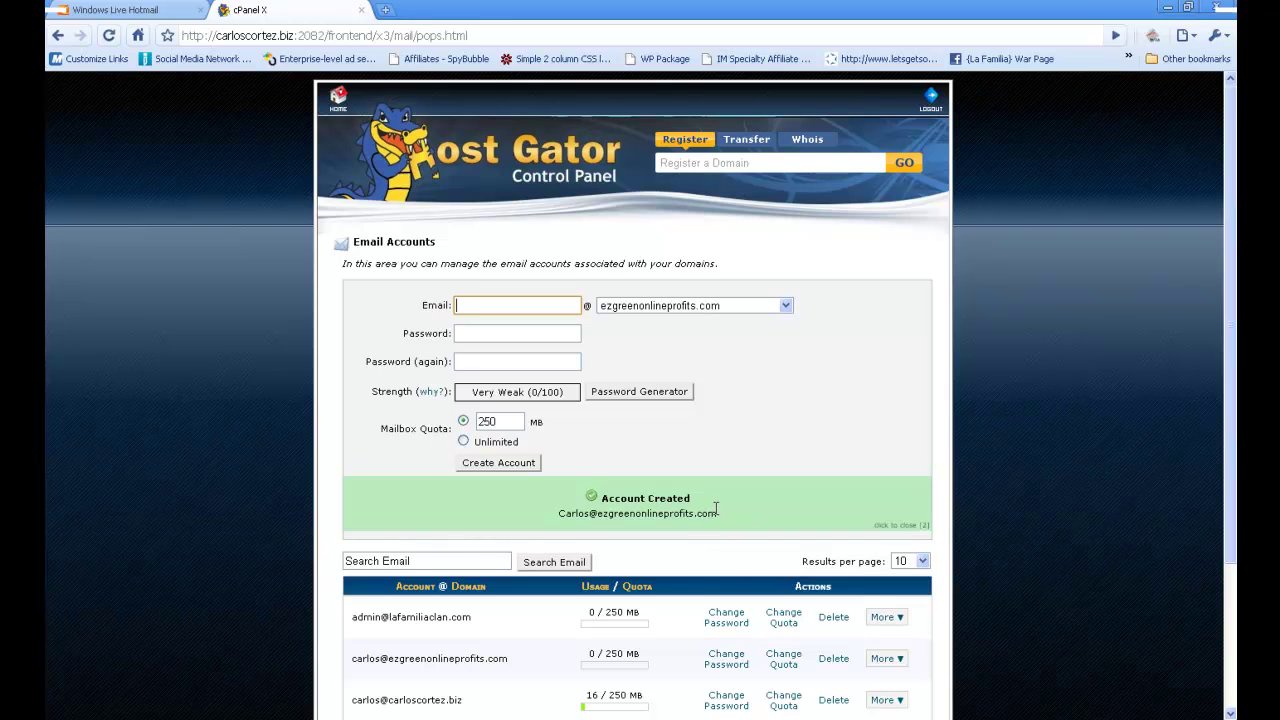
# - Return to cPanel home and start a new forwarder from the Forwarders page
pyautogui.click(342, 110)
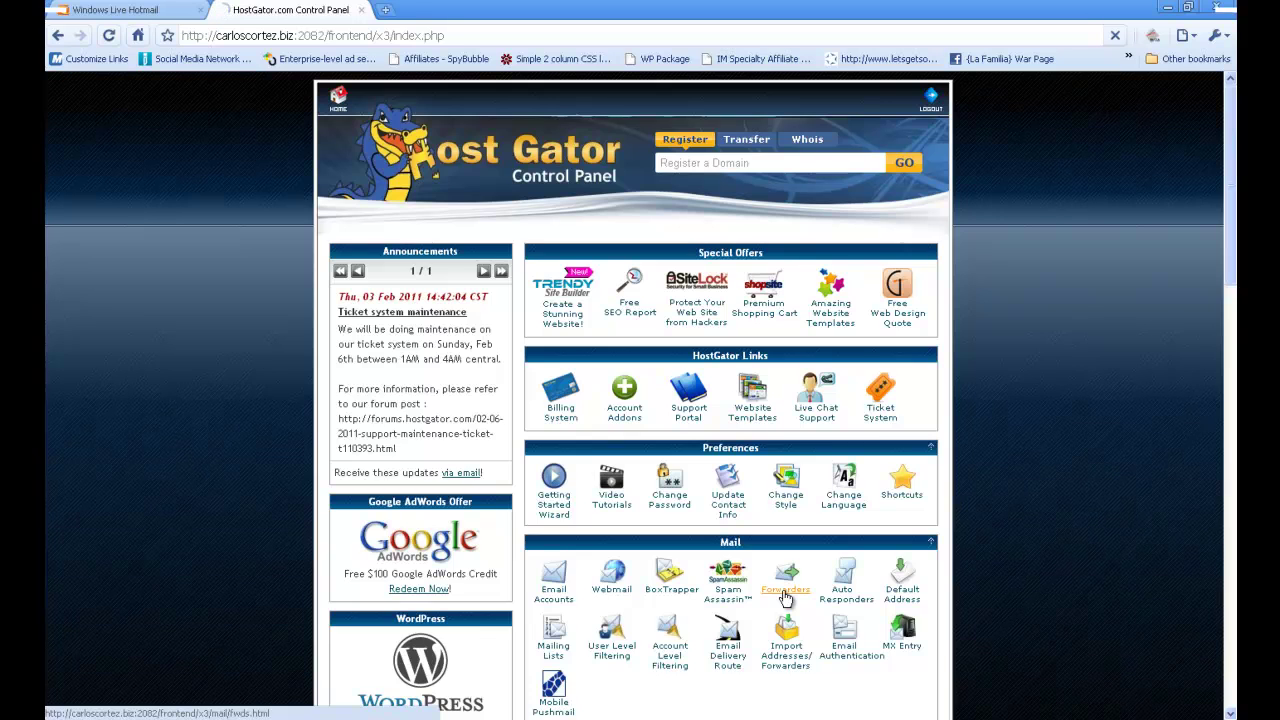
pyautogui.click(785, 593)
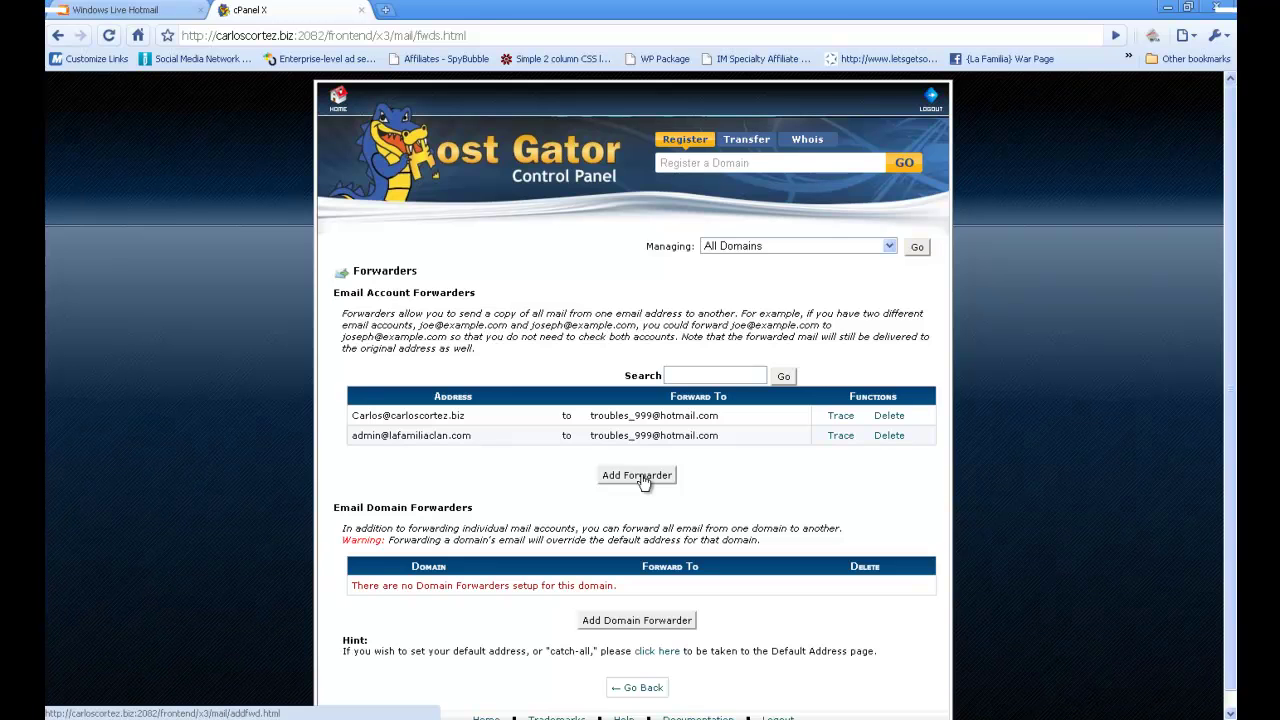
pyautogui.click(637, 476)
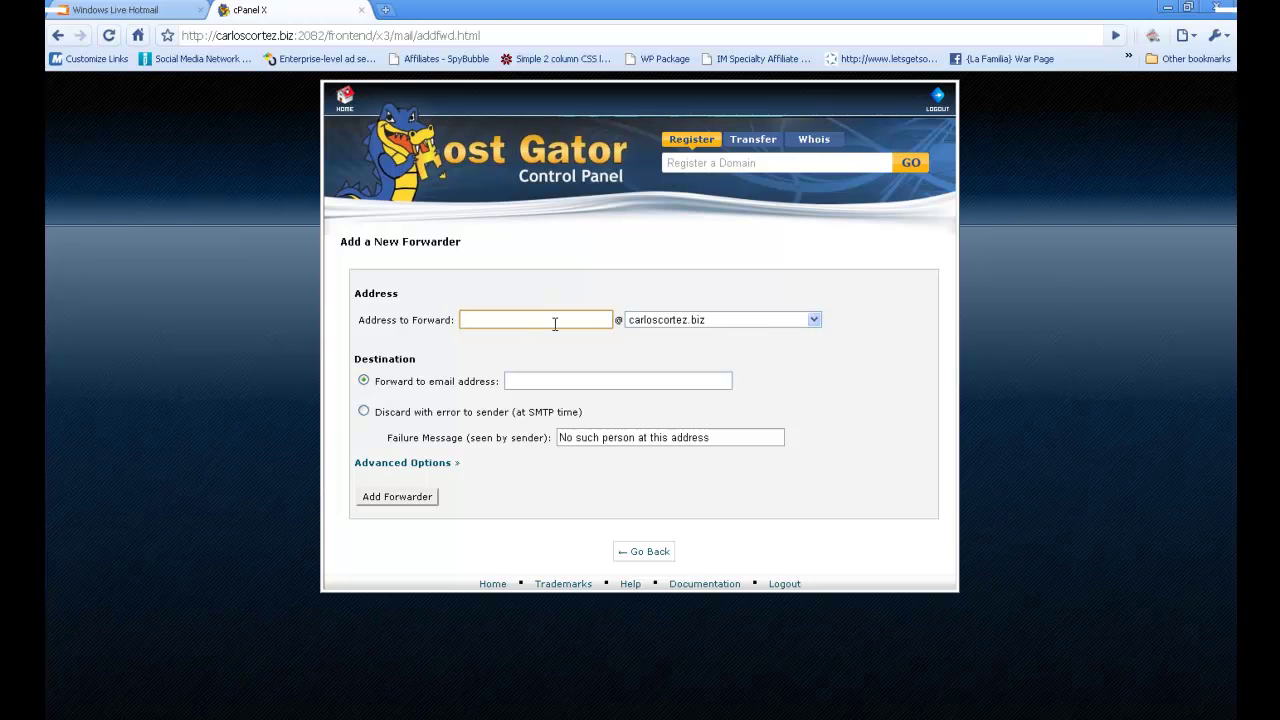
# - Forward the new ezgreenonlineprofits.com mailbox to the Hotmail address and save the forwarder
pyautogui.write('C')
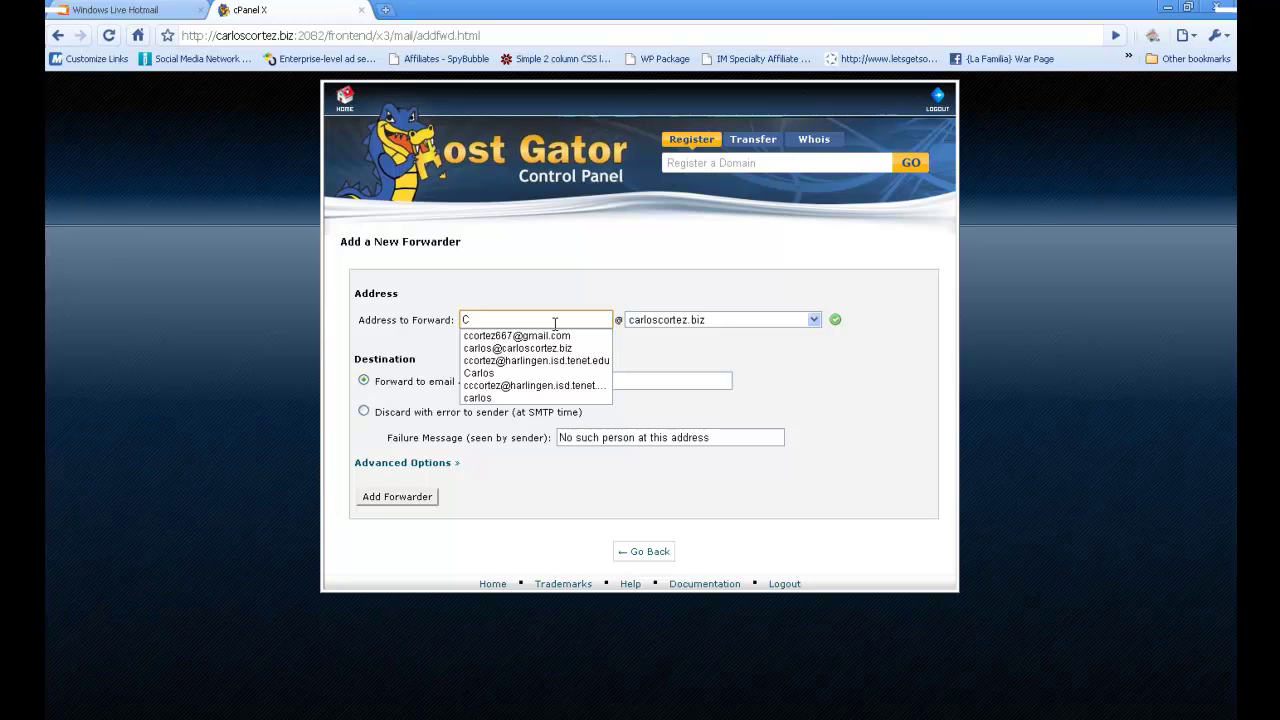
pyautogui.click(479, 372)
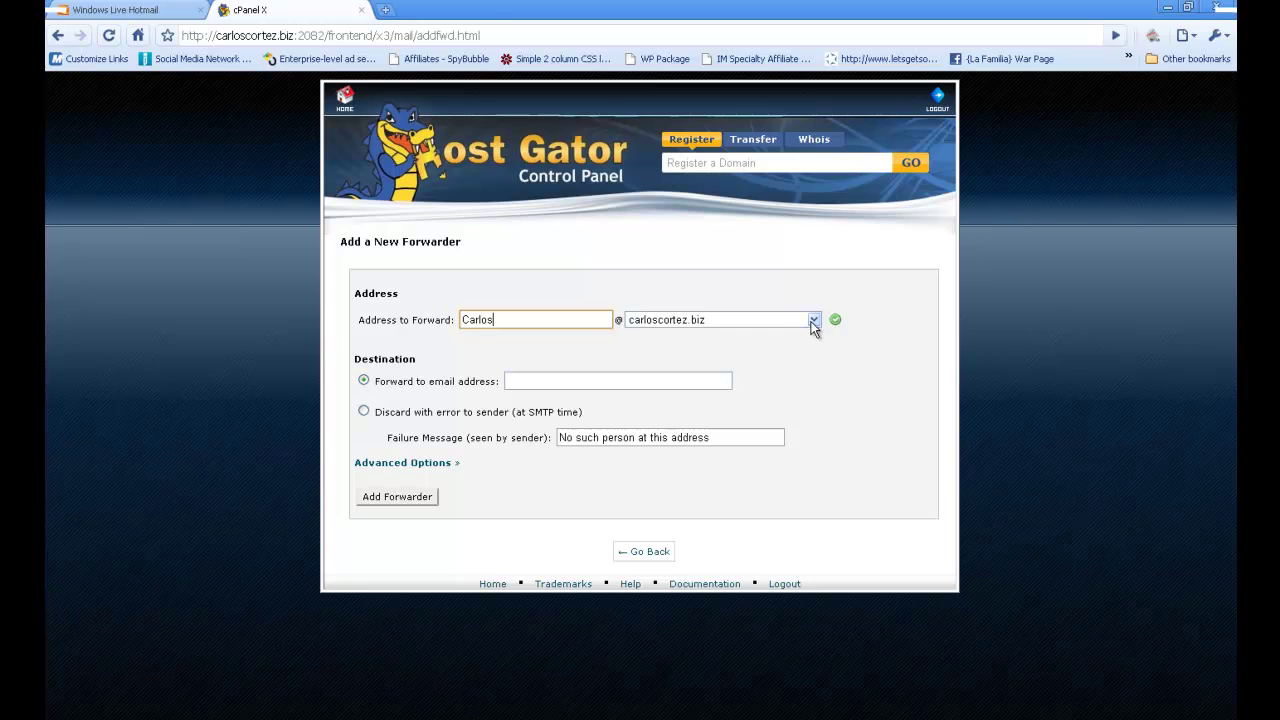
pyautogui.click(813, 321)
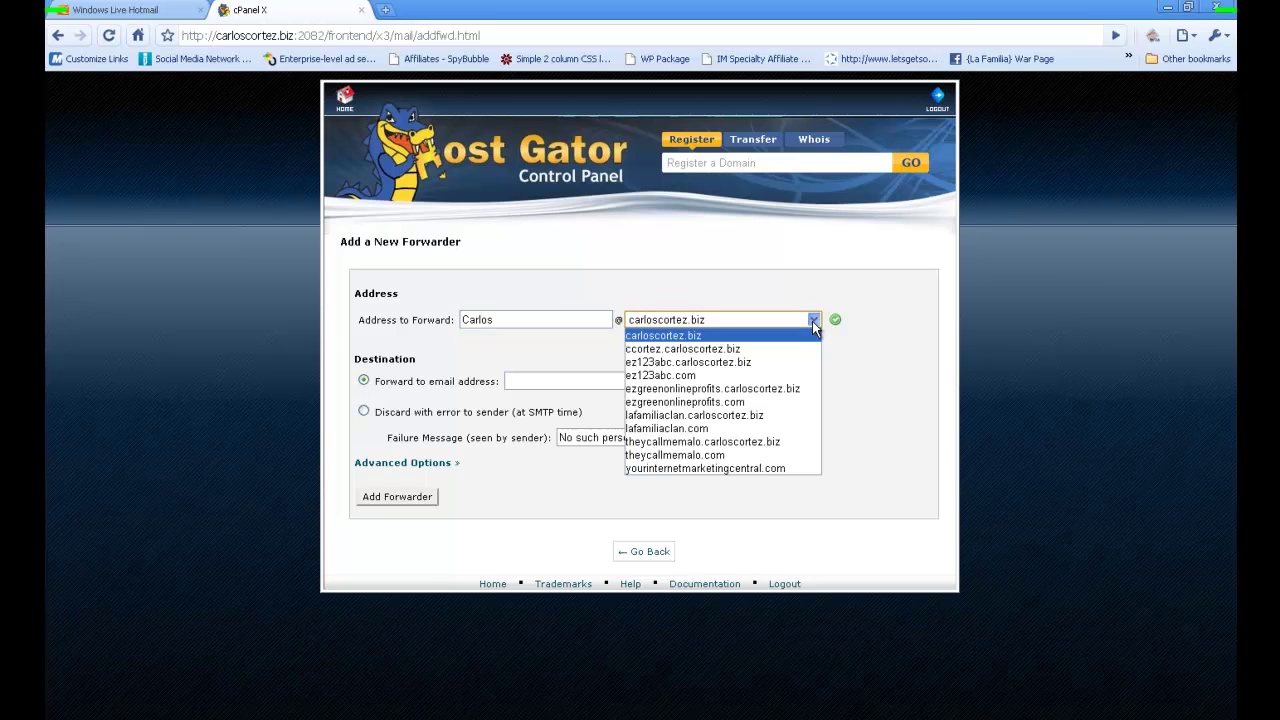
pyautogui.click(772, 402)
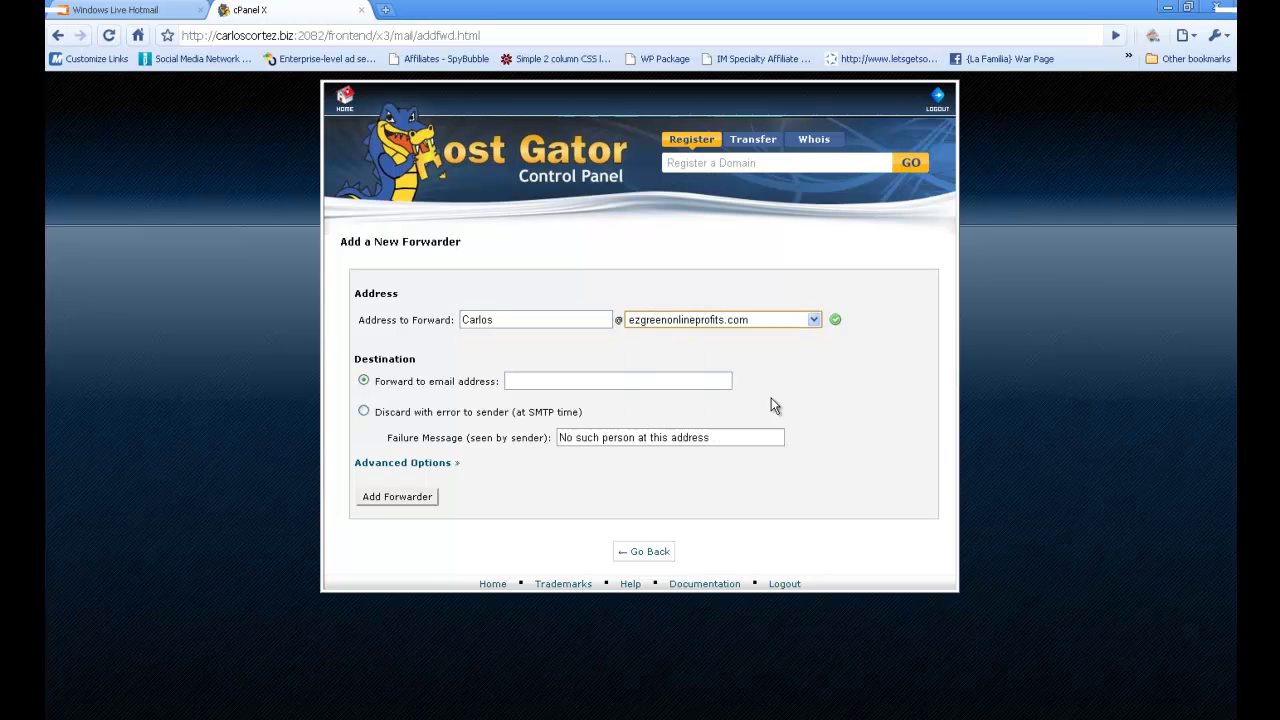
pyautogui.click(528, 377)
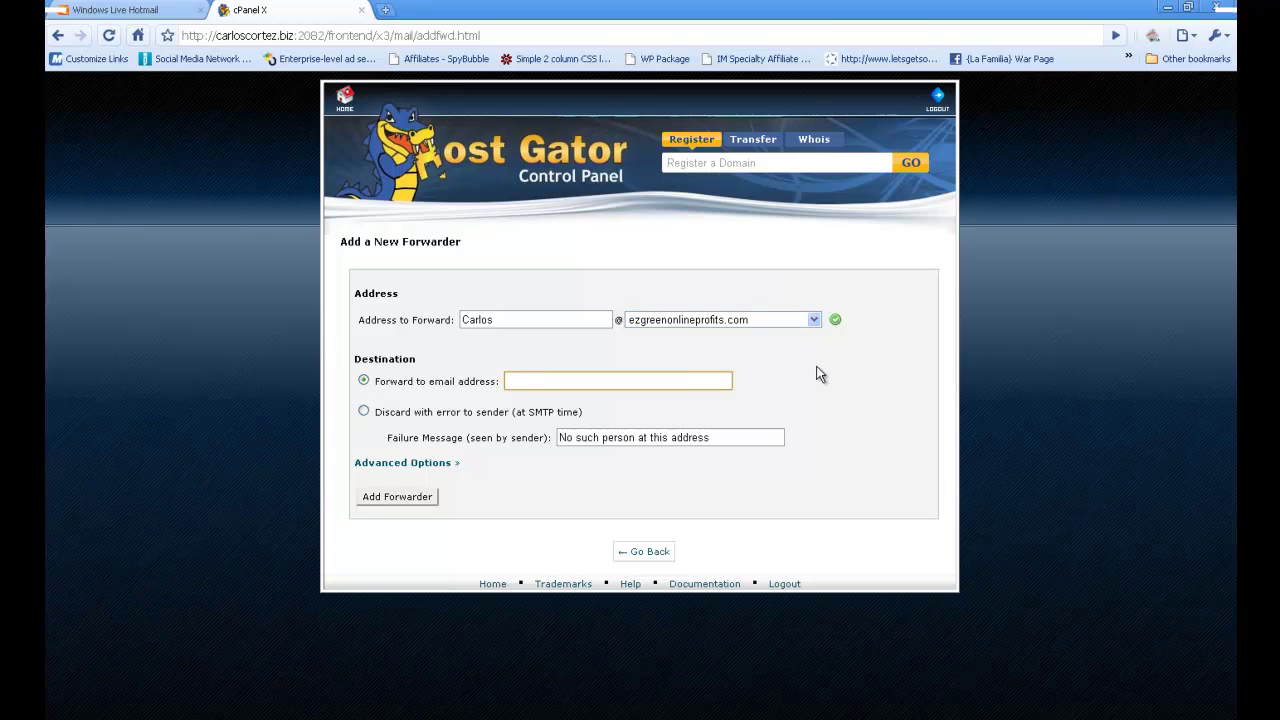
pyautogui.write('trou')
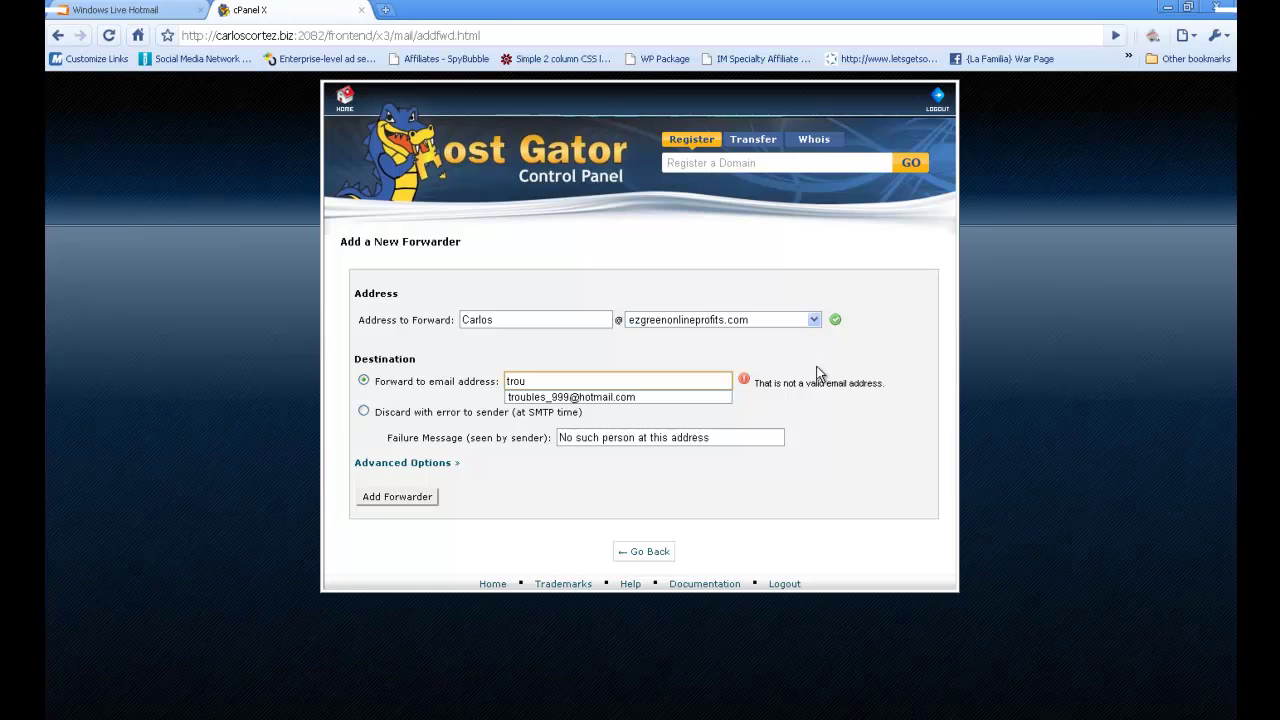
pyautogui.click(678, 397)
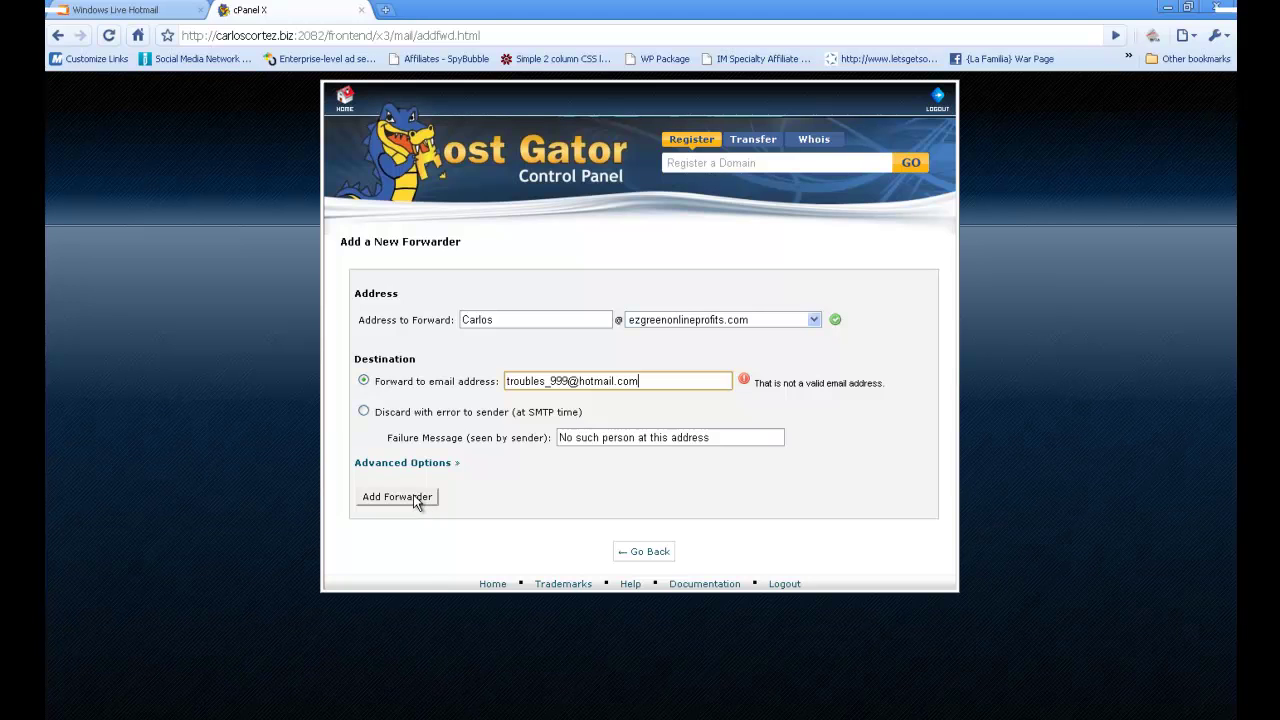
pyautogui.click(418, 501)
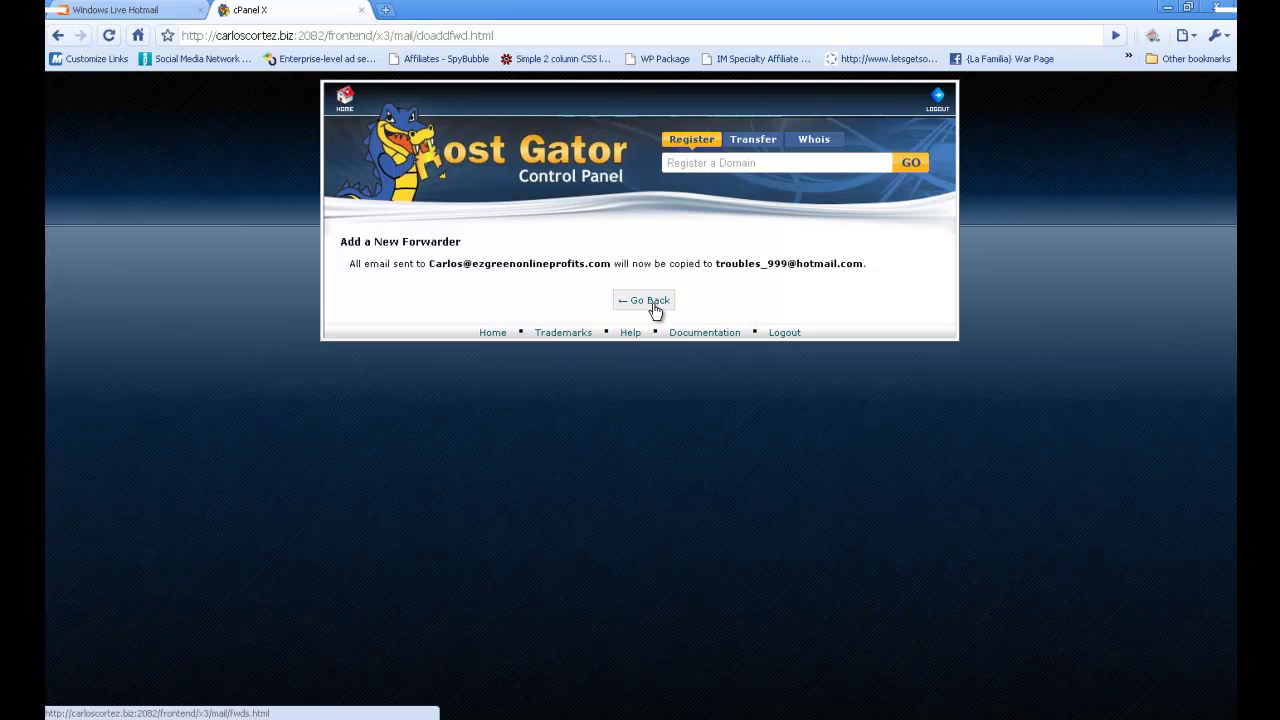
# - Return to the cPanel home page after the forwarder confirmation
pyautogui.click(347, 100)
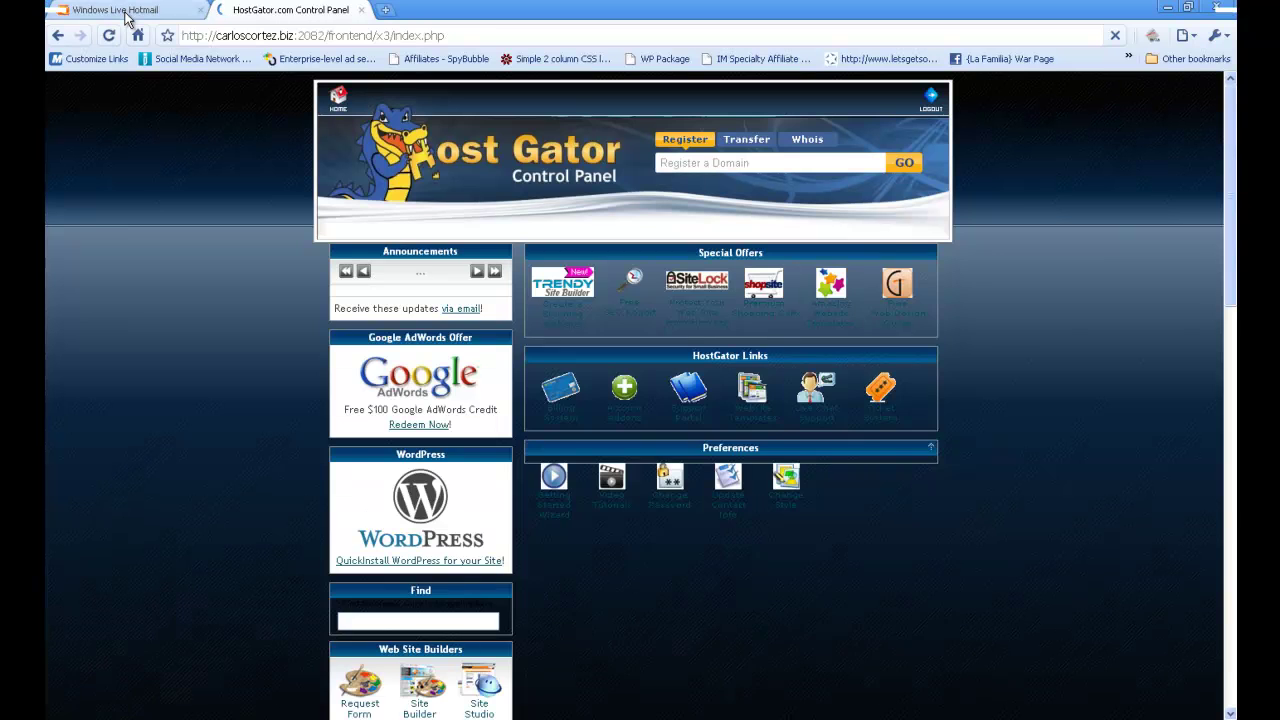
# - Switch to Hotmail, go to the inbox, and open Options > More options
pyautogui.click(125, 12)
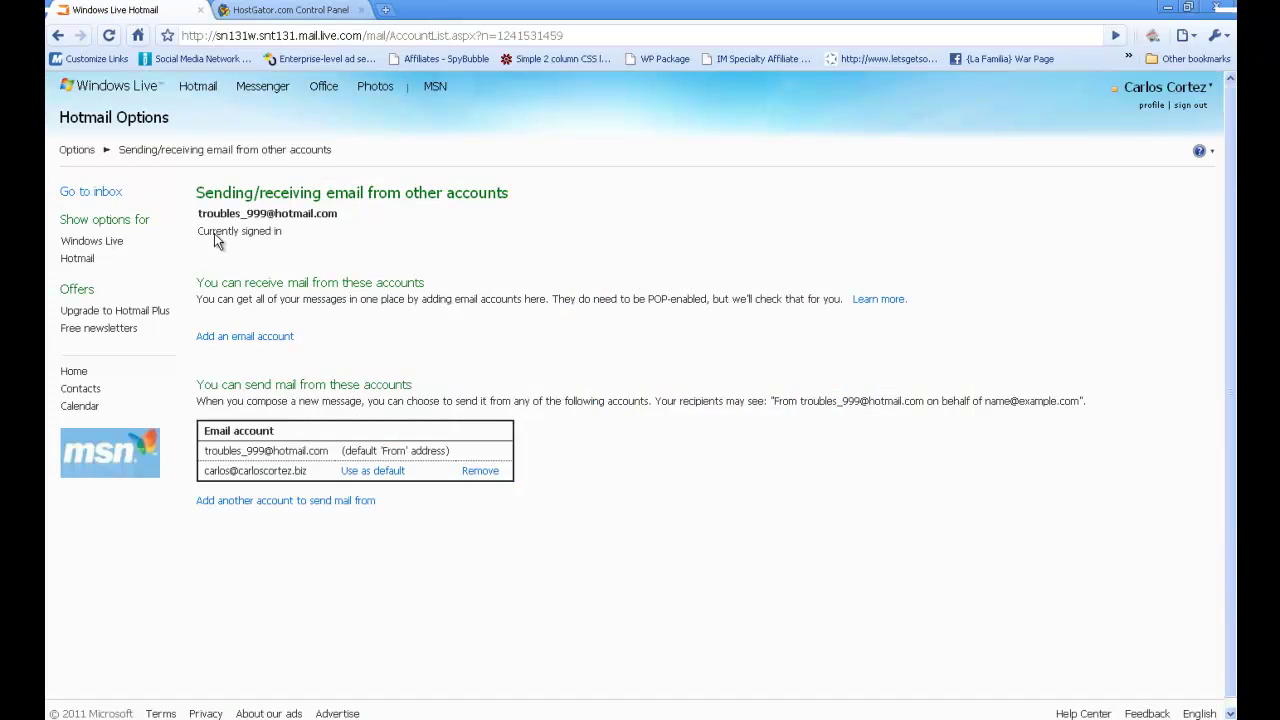
pyautogui.click(95, 195)
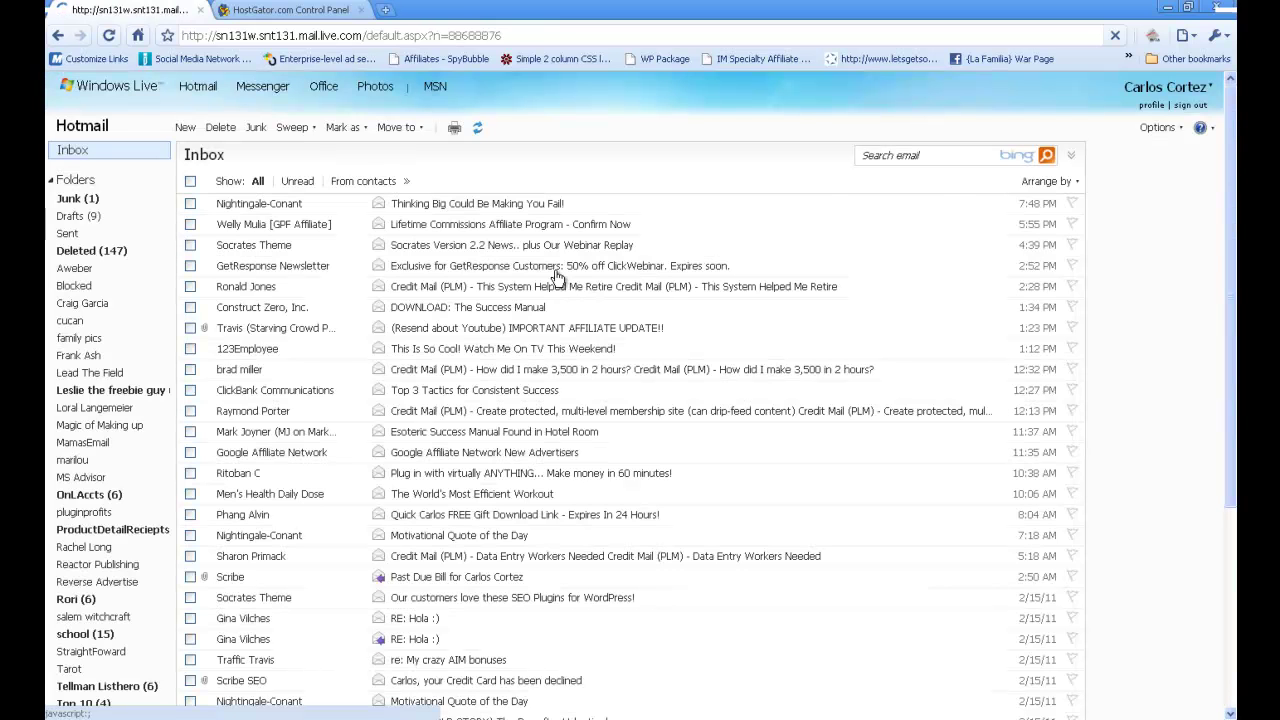
pyautogui.click(1172, 128)
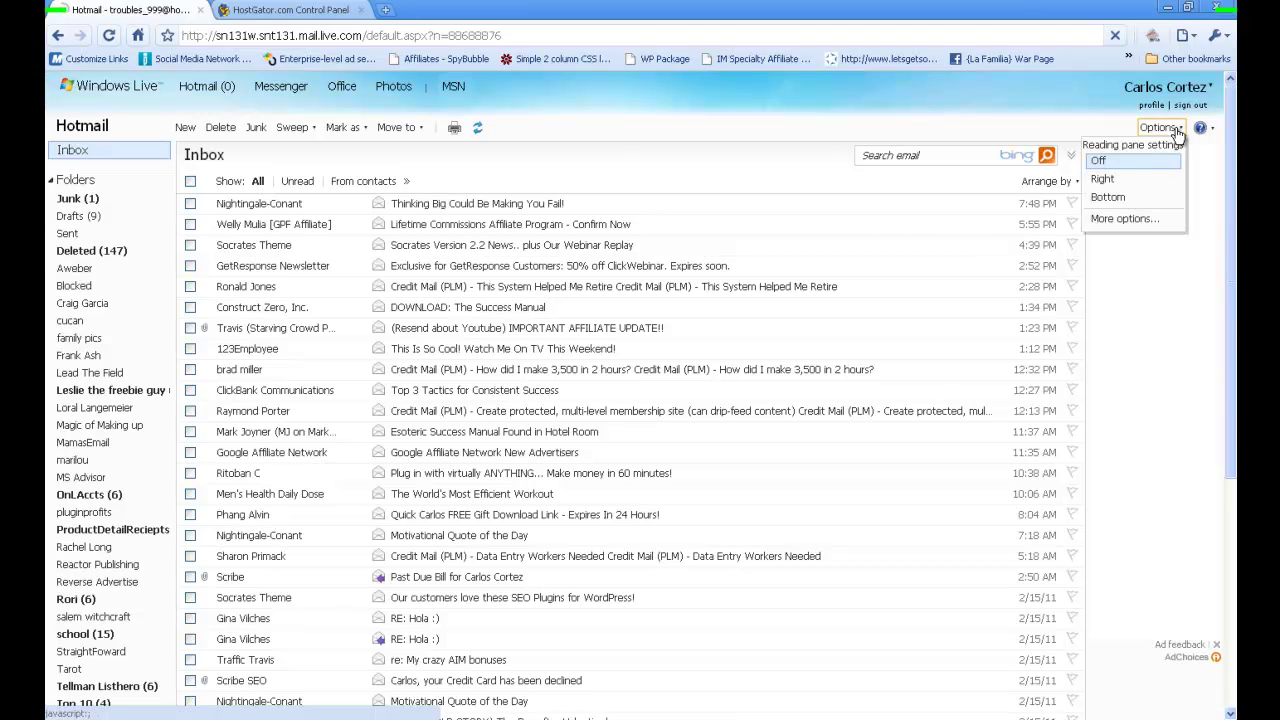
pyautogui.click(1147, 225)
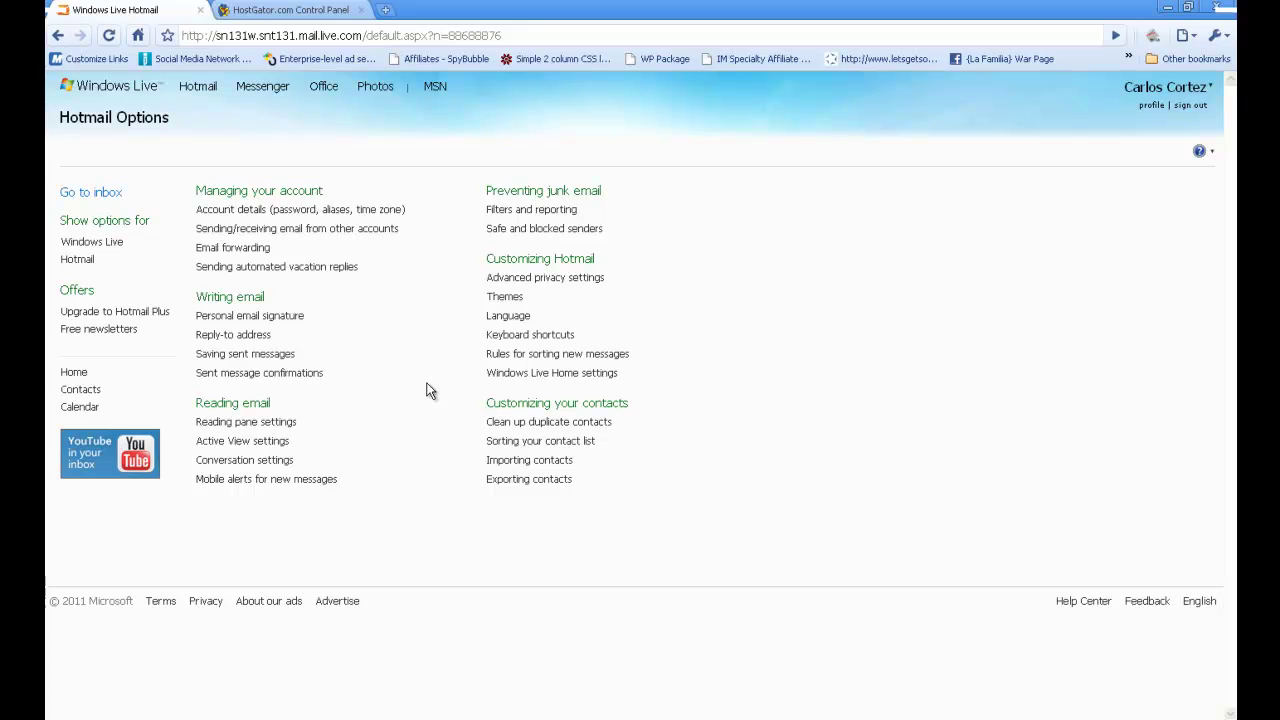
# - Try adding the new domain address and its password as an account to receive mail from
pyautogui.click(250, 230)
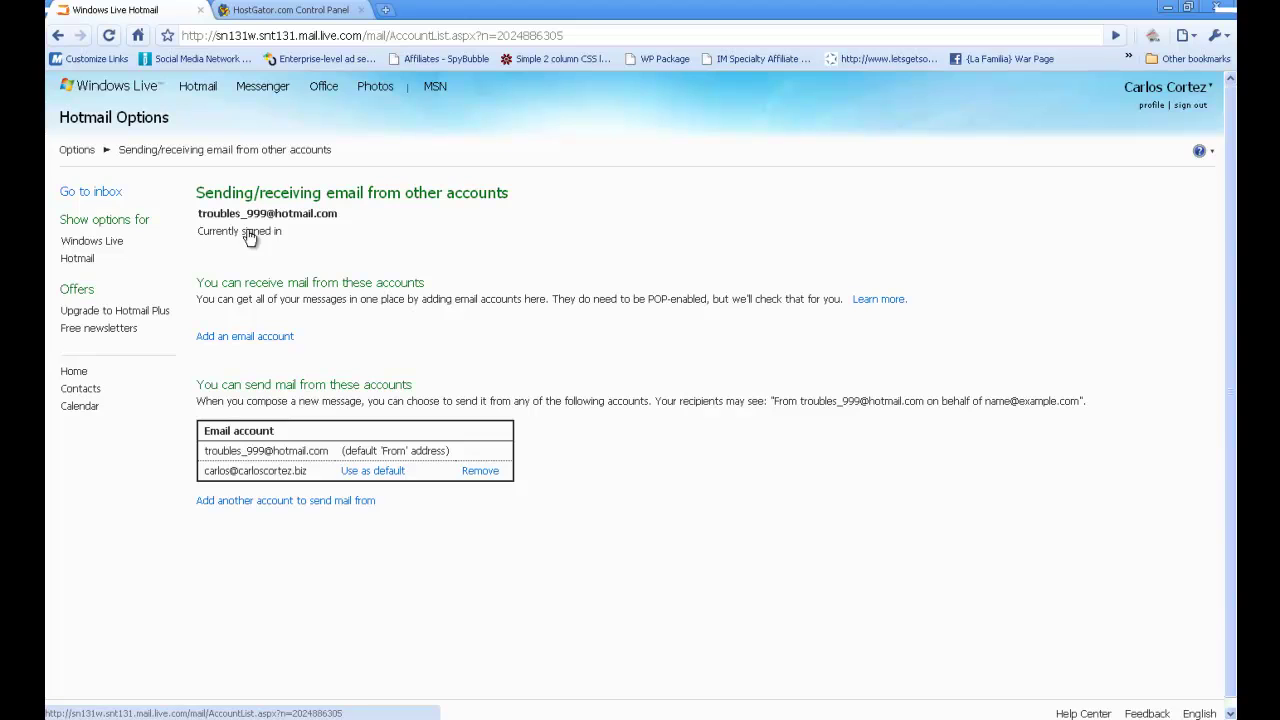
pyautogui.click(272, 340)
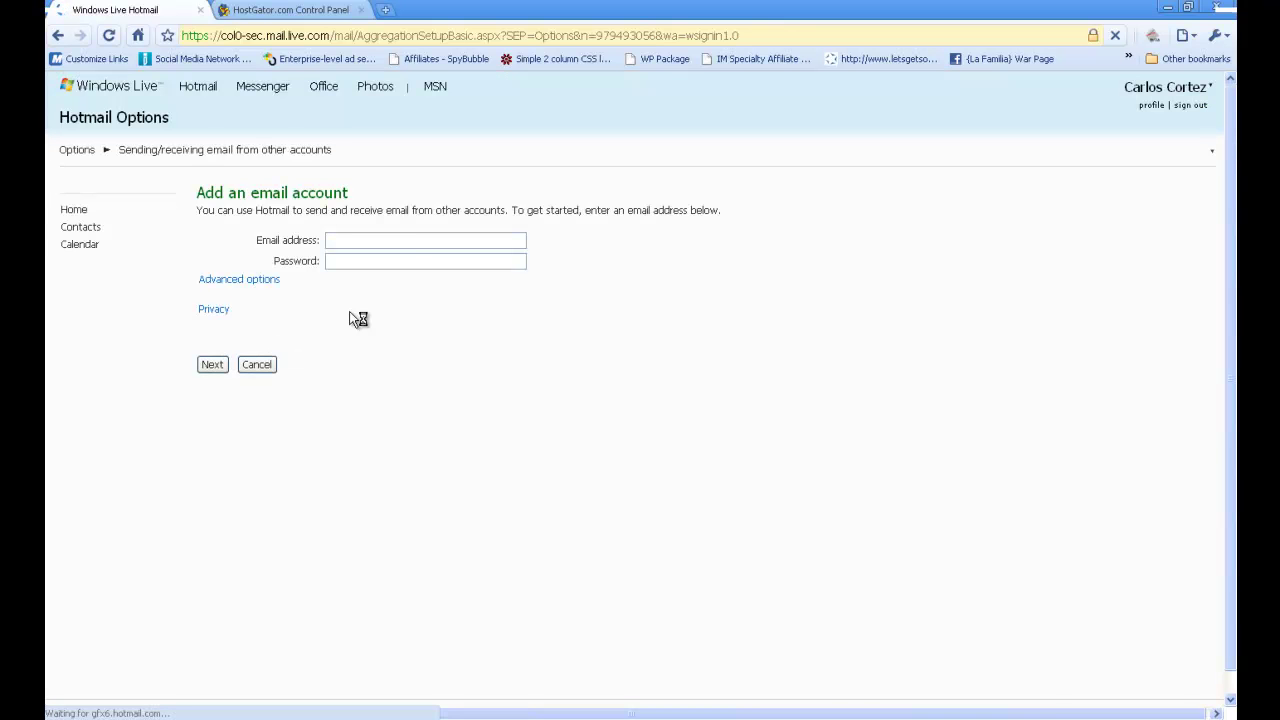
pyautogui.click(320, 235)
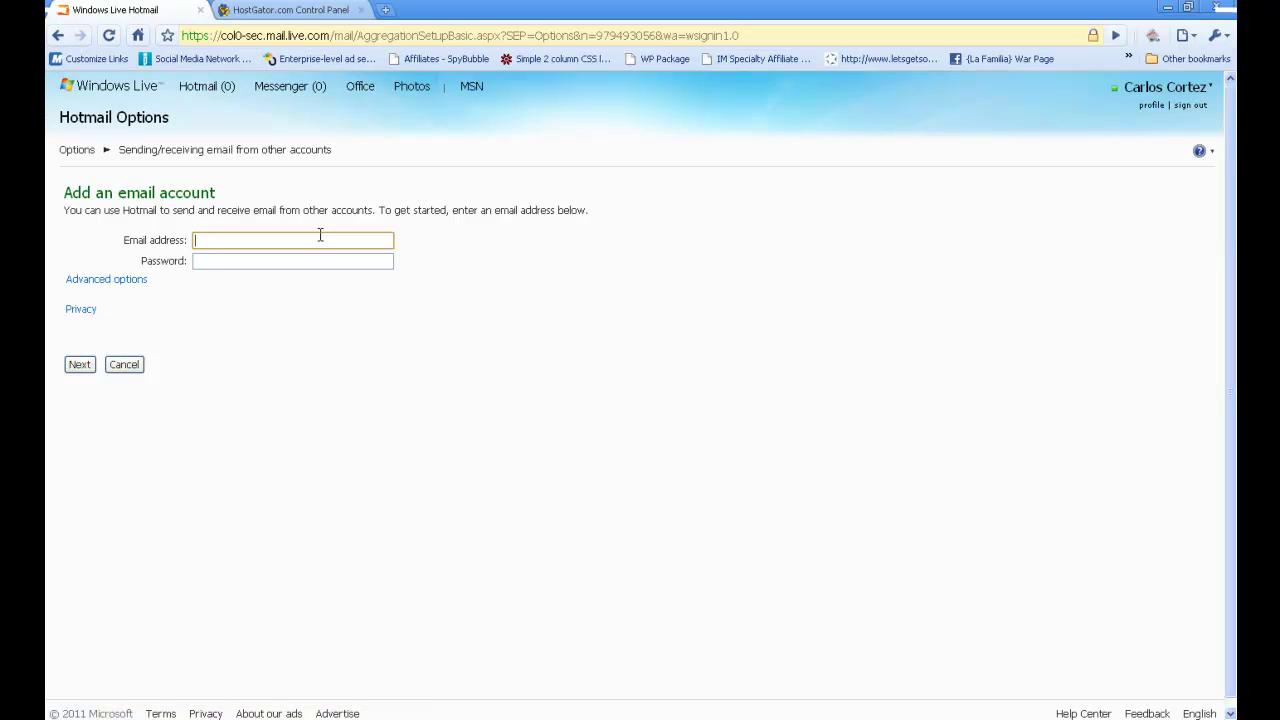
pyautogui.click(304, 261)
pyautogui.write('••••')
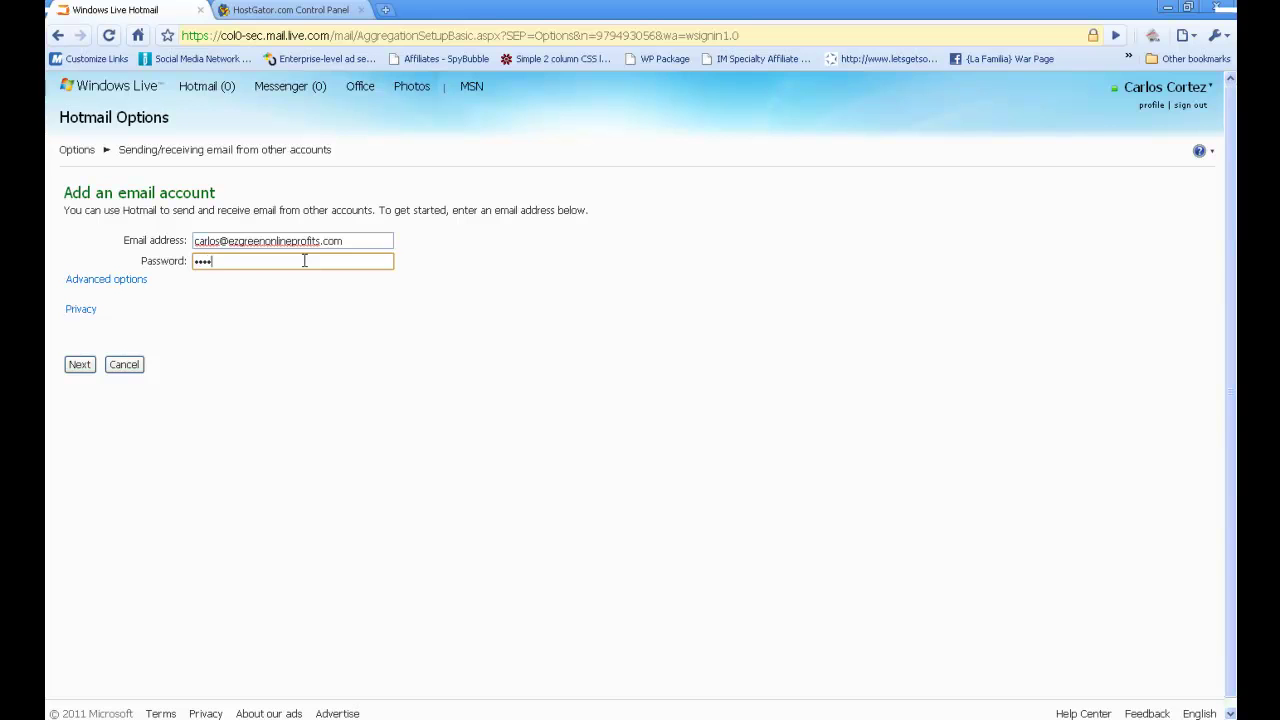
pyautogui.write('•••')
pyautogui.click(77, 365)
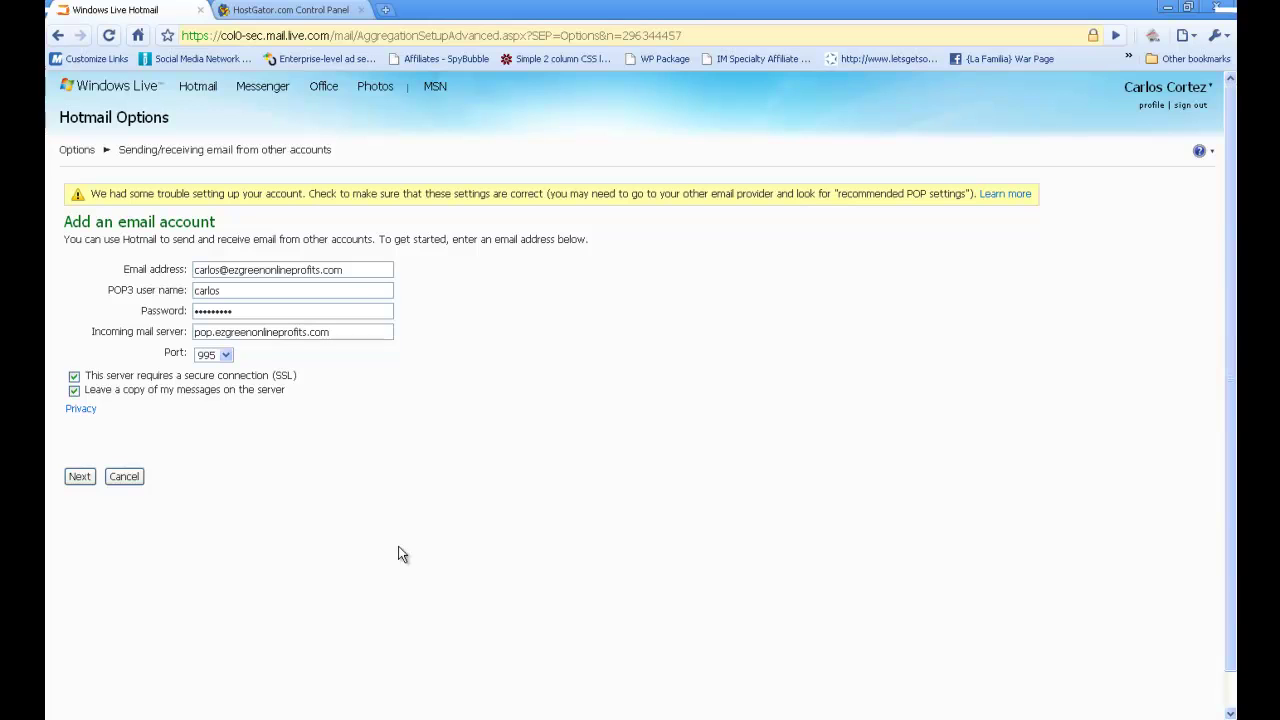
# - Retry with POP settings, then cancel after the connection error
pyautogui.click(78, 477)
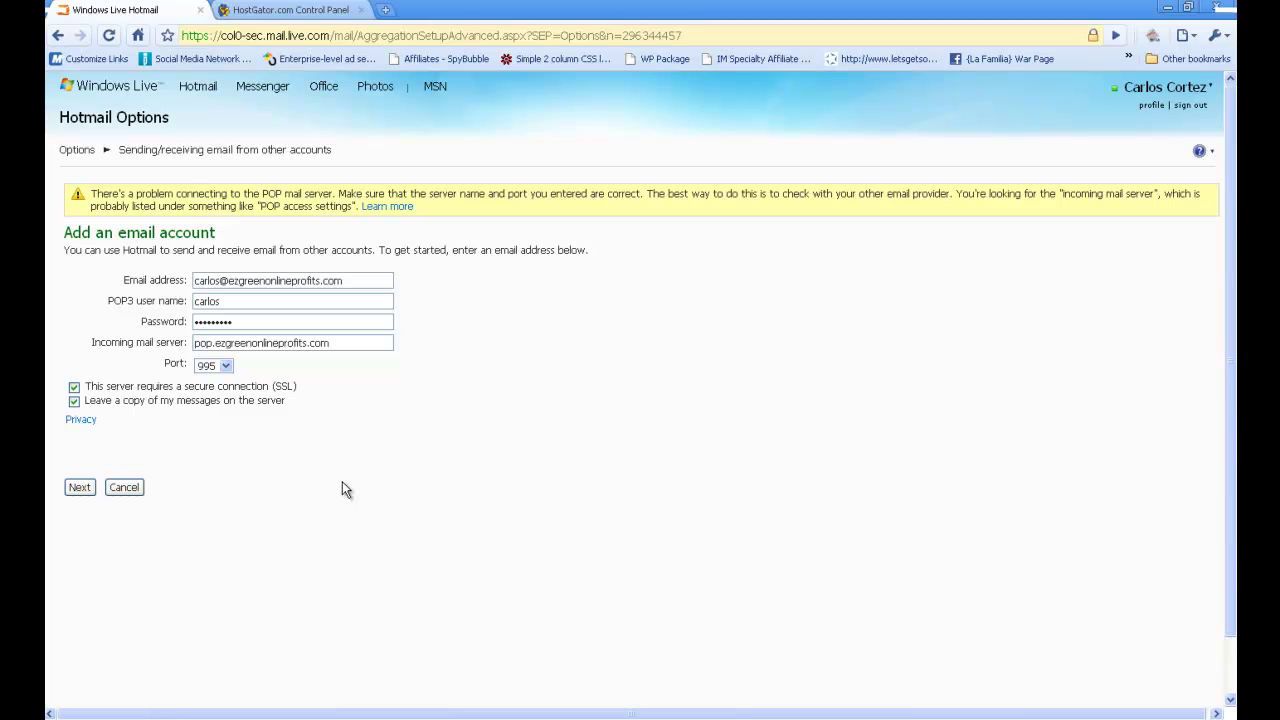
pyautogui.click(243, 301)
pyautogui.doubleClick(243, 301)
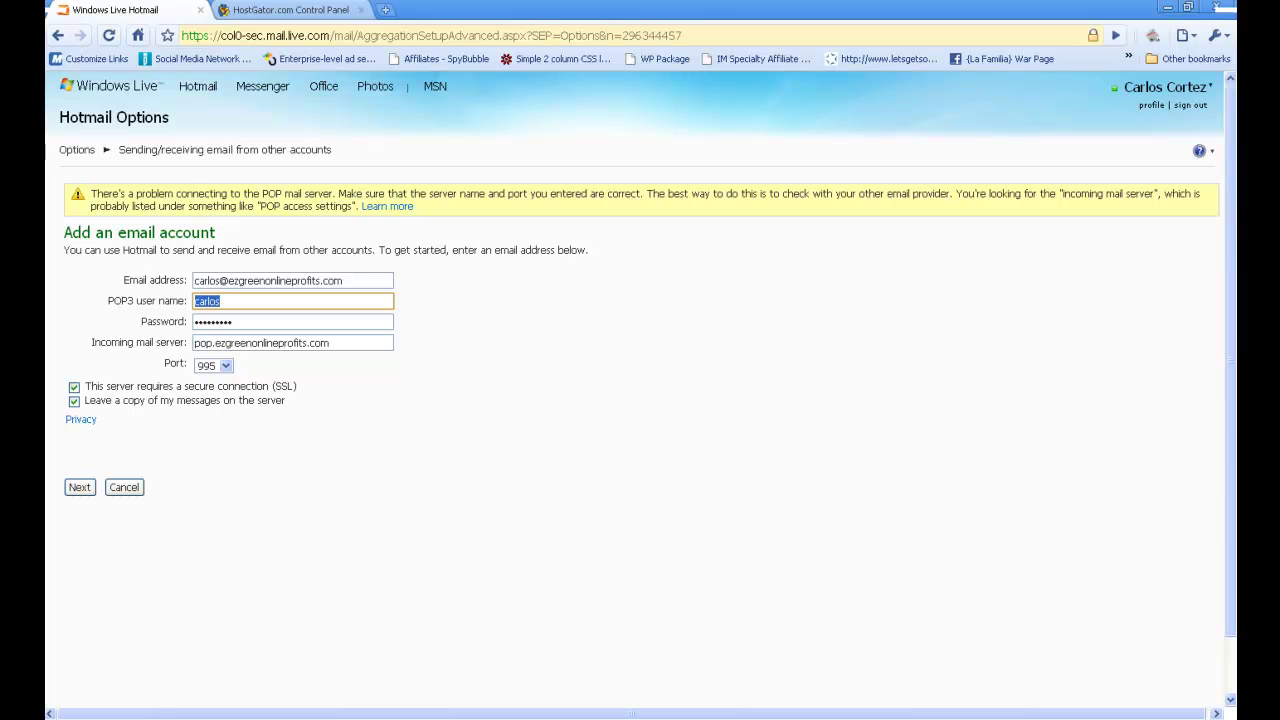
pyautogui.click(124, 487)
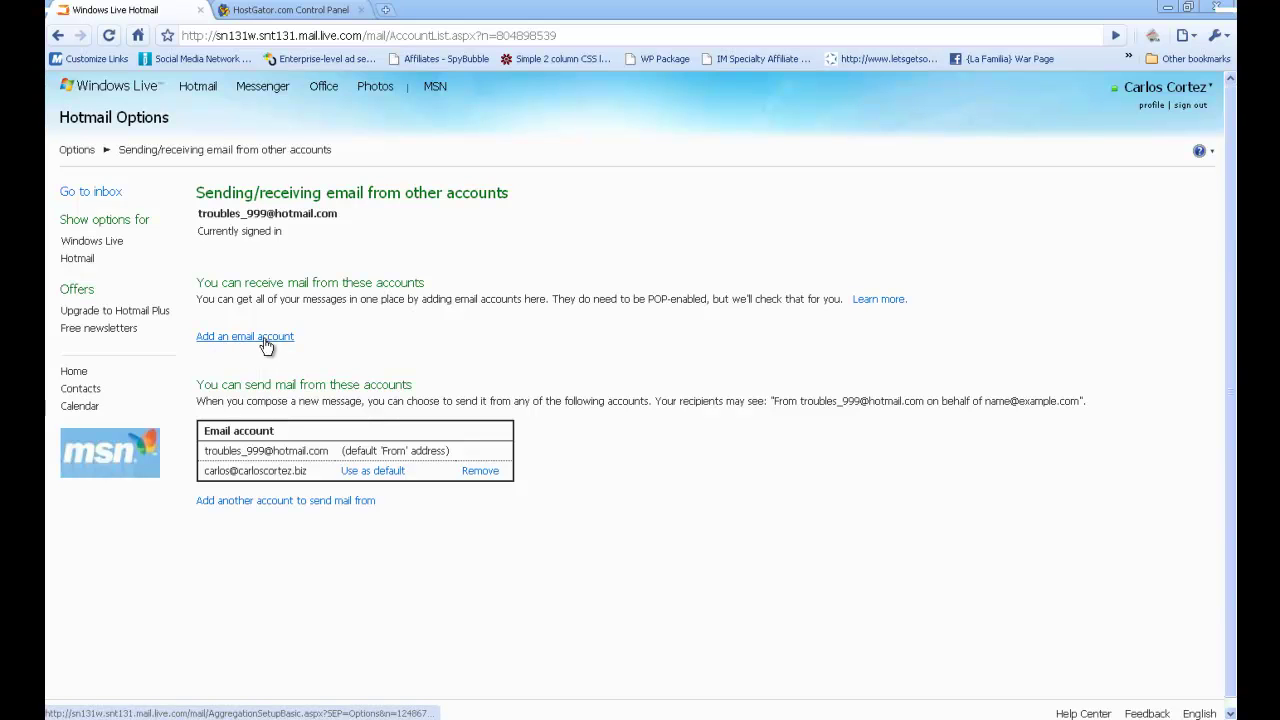
# - Add the new domain address as a send-from account and send its verification email
pyautogui.click(263, 505)
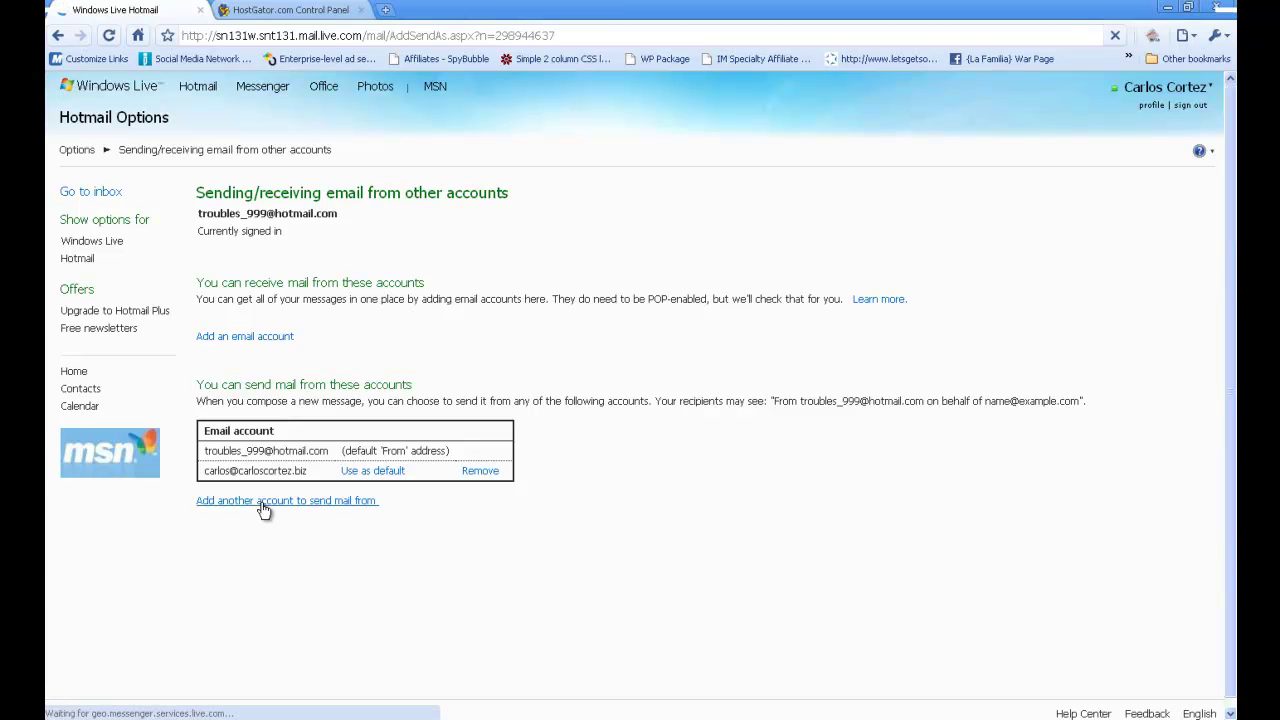
pyautogui.click(398, 252)
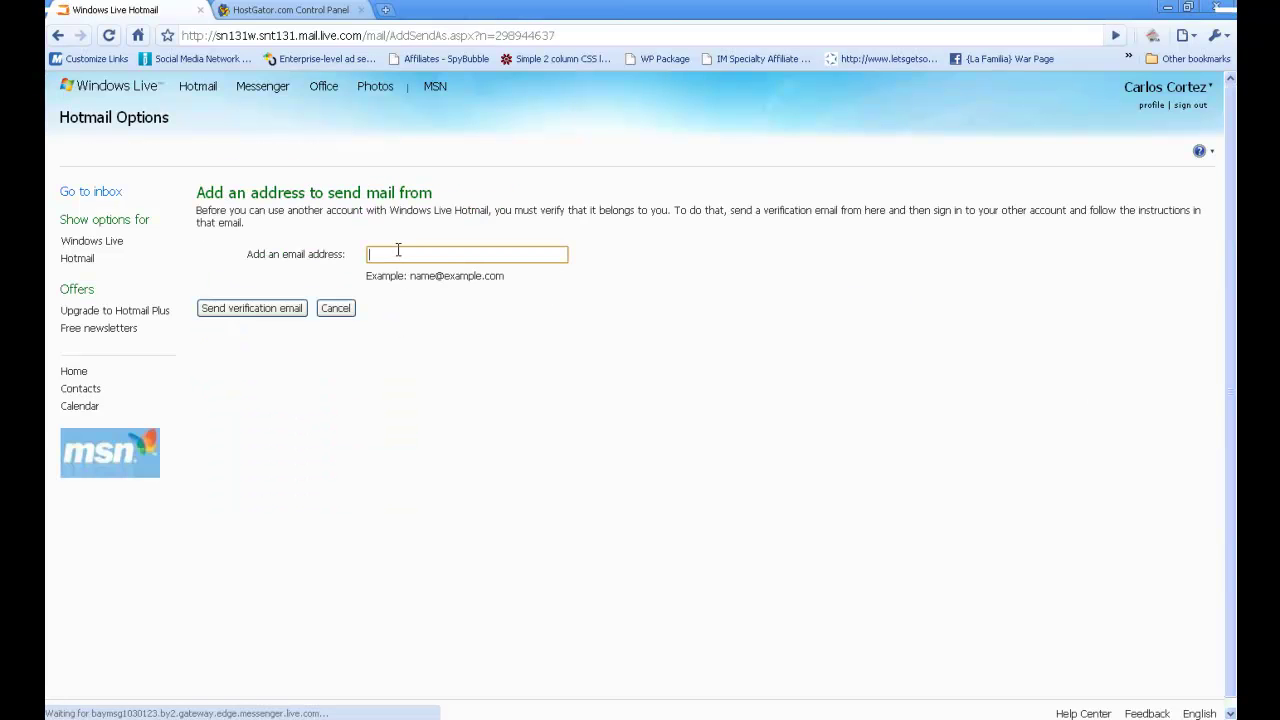
pyautogui.write('c')
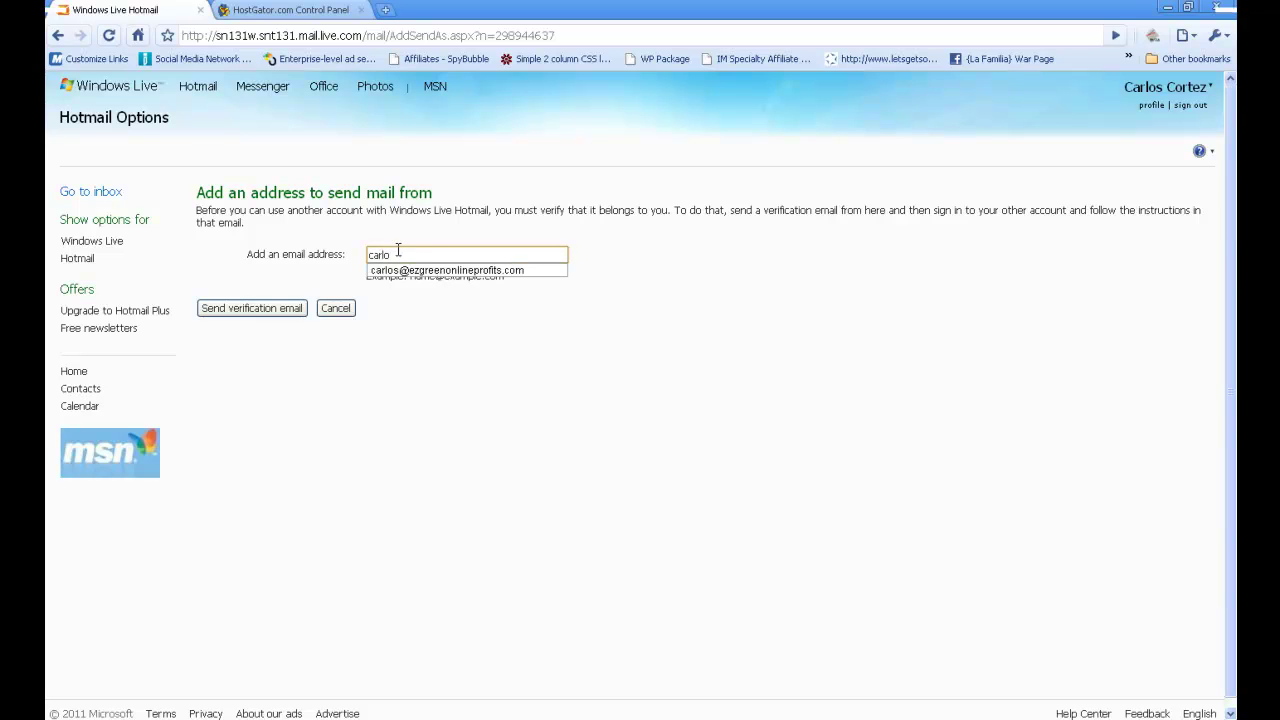
pyautogui.write('arlo')
pyautogui.click(415, 270)
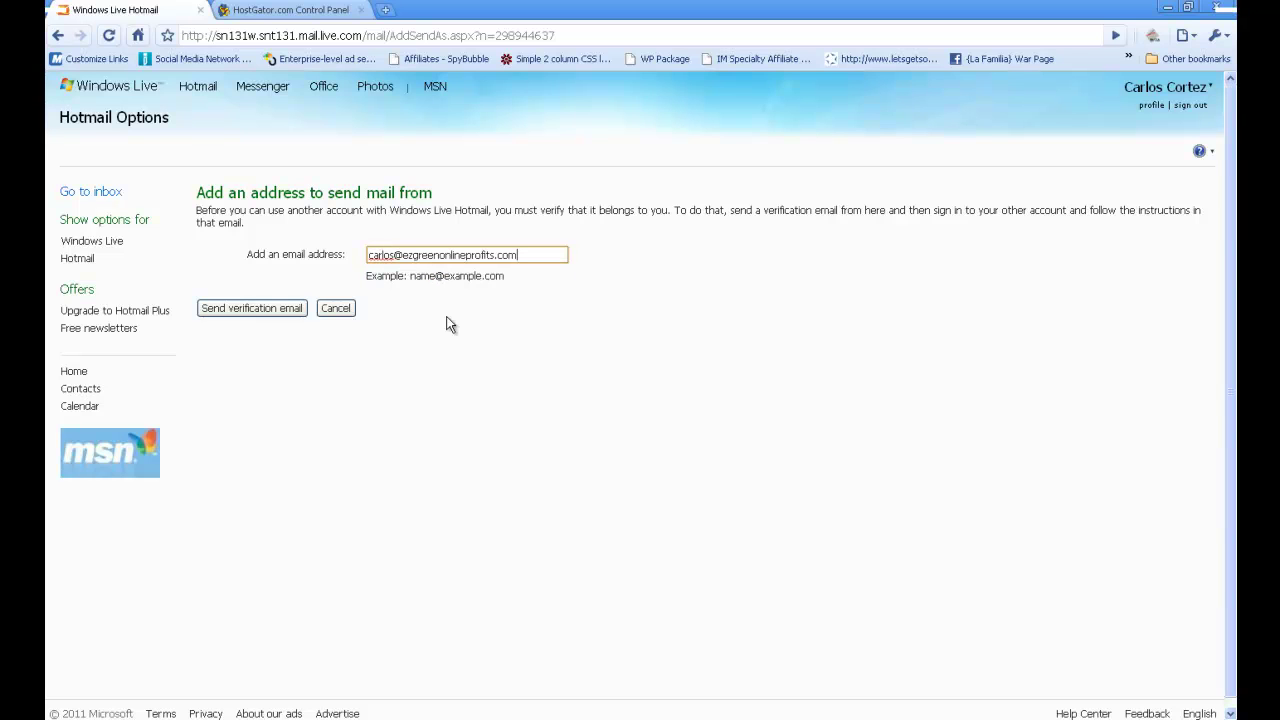
pyautogui.click(240, 310)
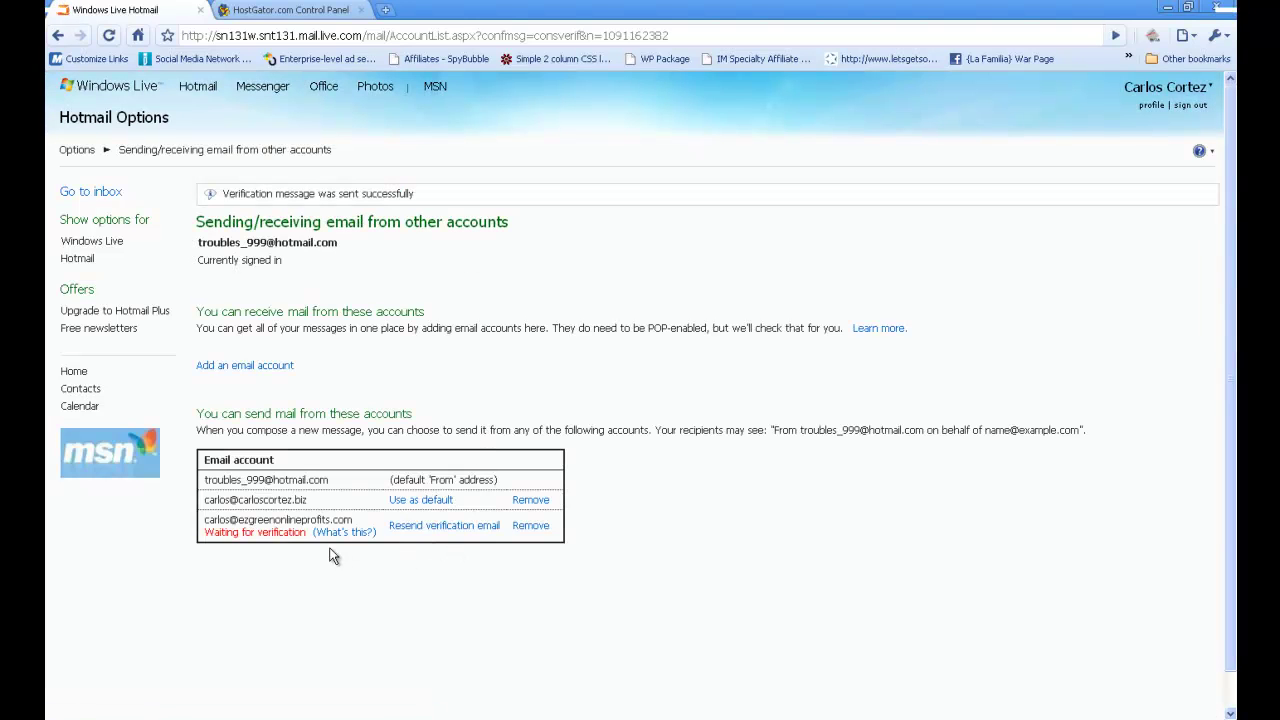
# - Open the 'Verify your email address' message, follow its link, and return to the inbox
pyautogui.click(153, 316)
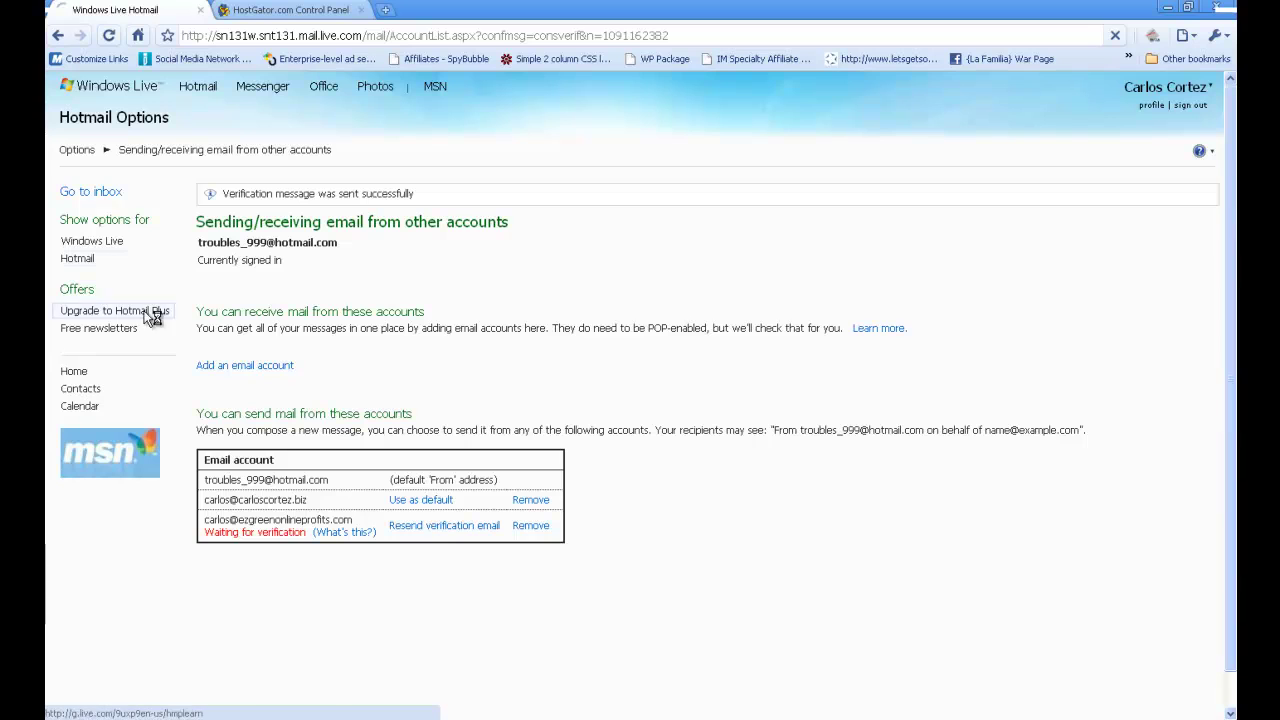
pyautogui.click(88, 193)
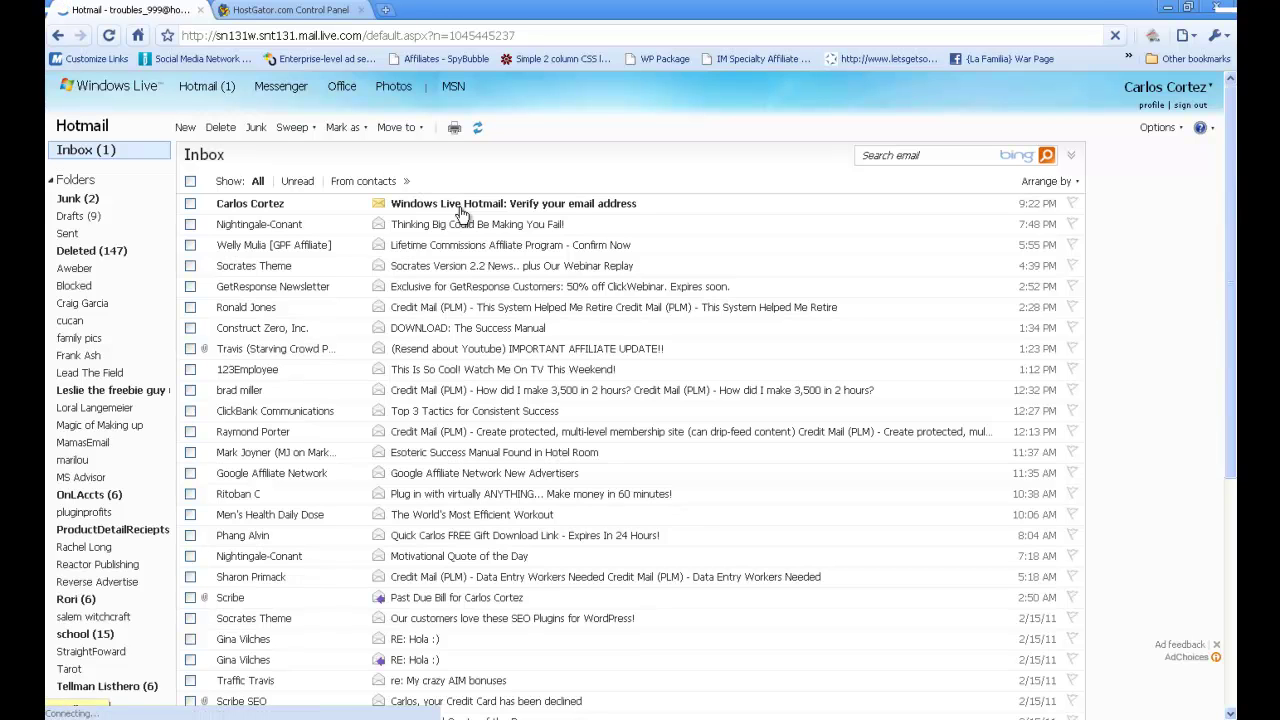
pyautogui.click(461, 210)
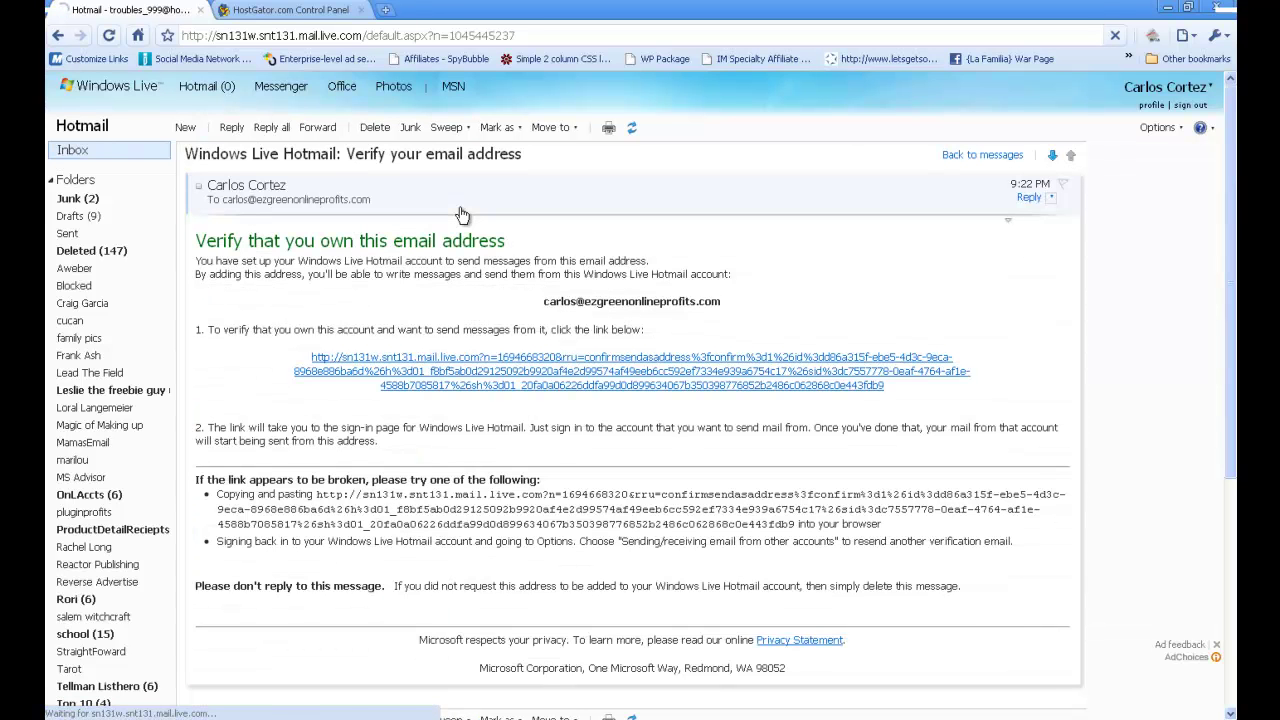
pyautogui.click(496, 367)
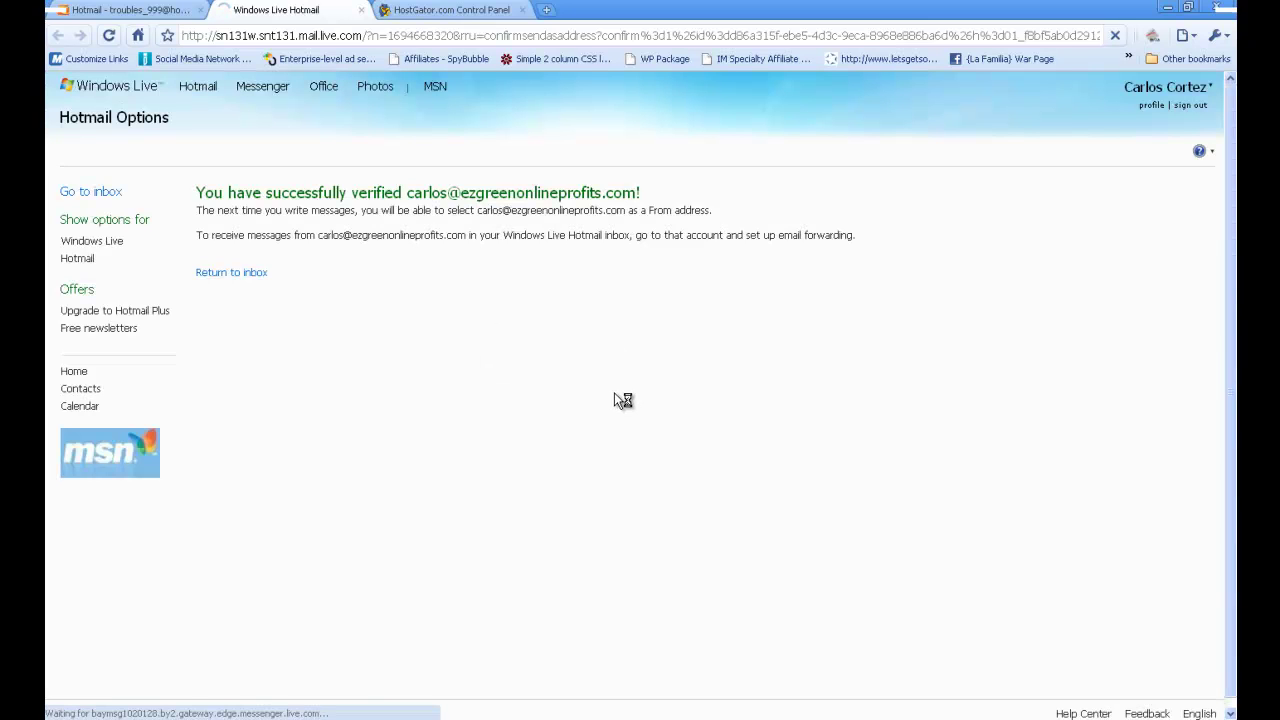
pyautogui.click(90, 196)
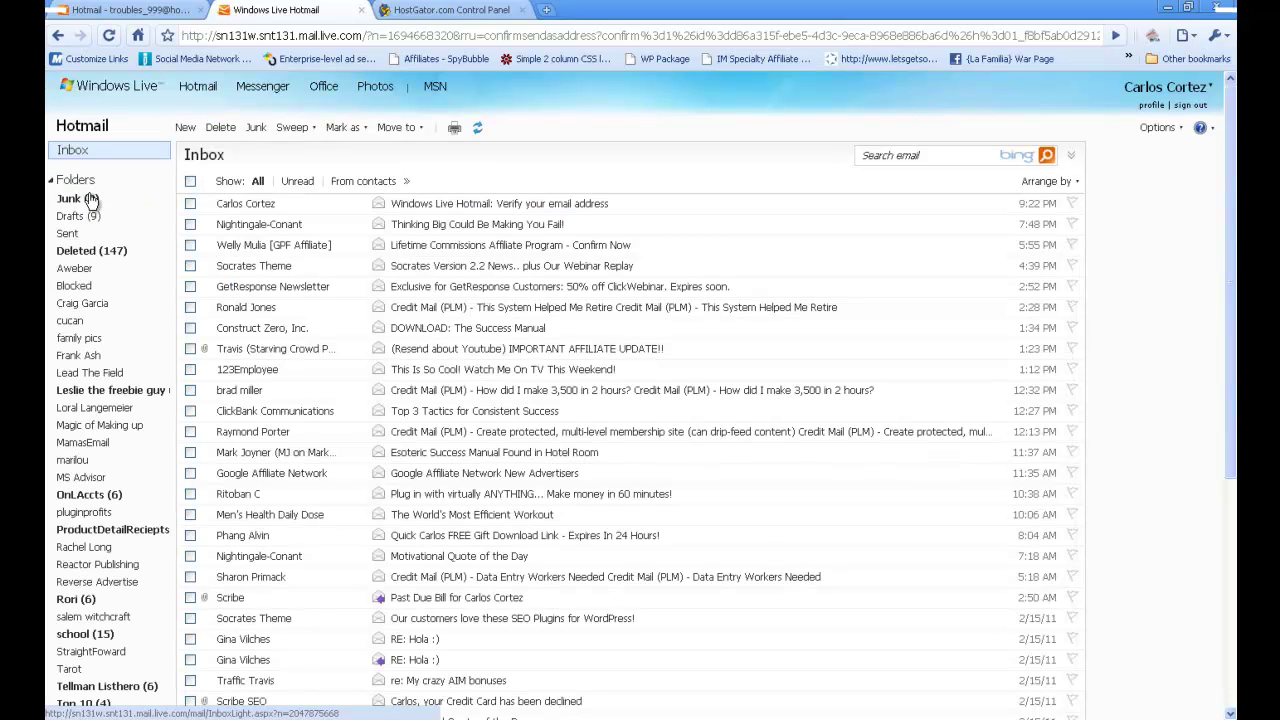
# - Start a new Hotmail message and try the older and newly verified domain senders, ending on the Hotmail address
pyautogui.click(187, 130)
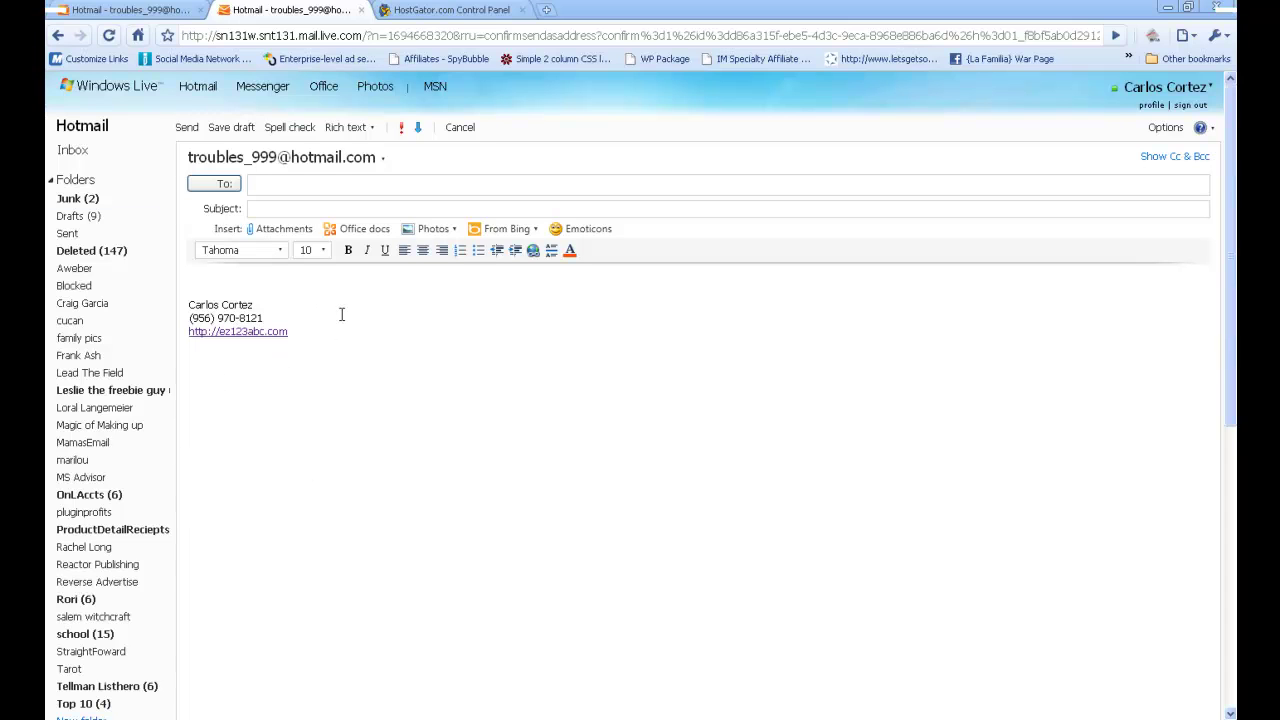
pyautogui.click(245, 158)
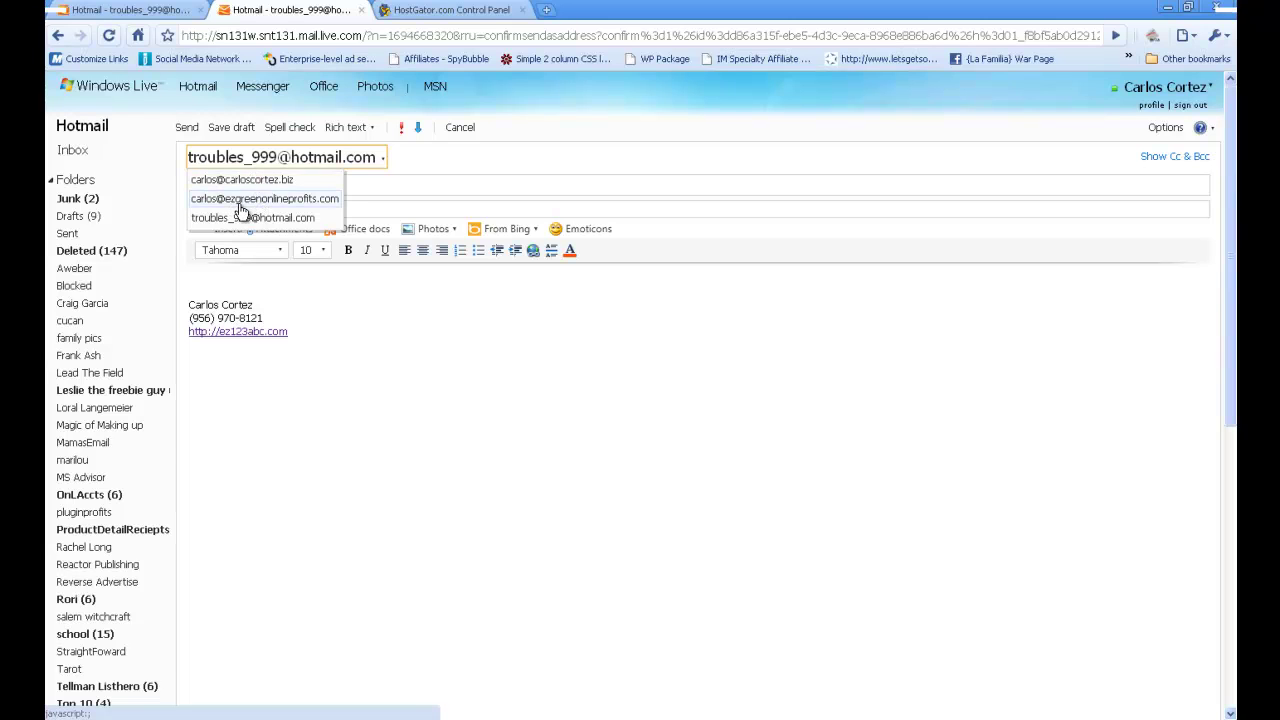
pyautogui.click(240, 181)
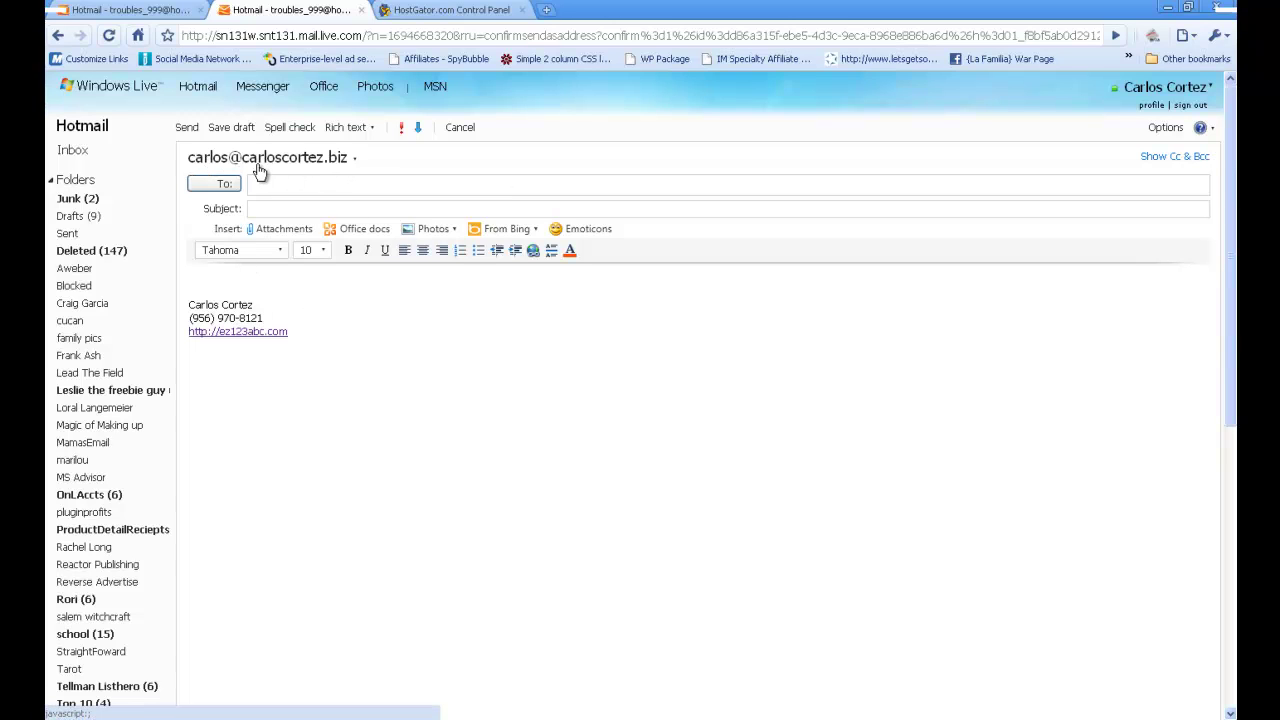
pyautogui.click(278, 165)
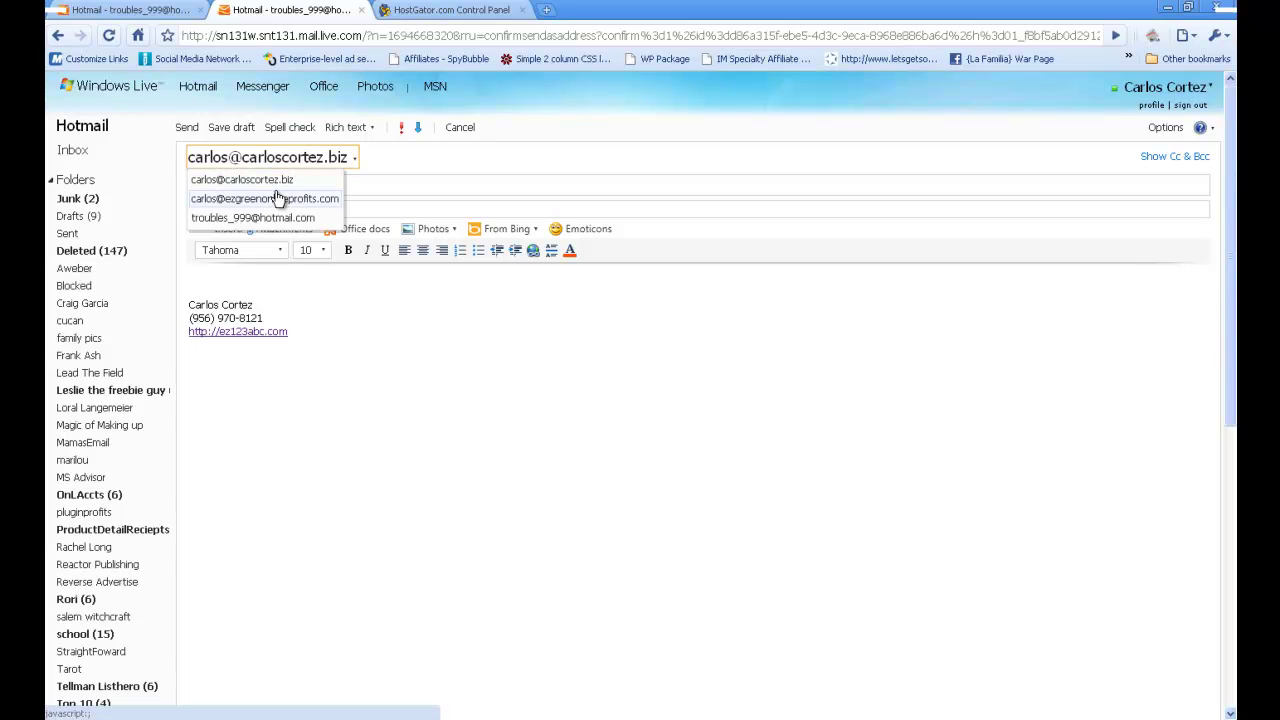
pyautogui.click(280, 196)
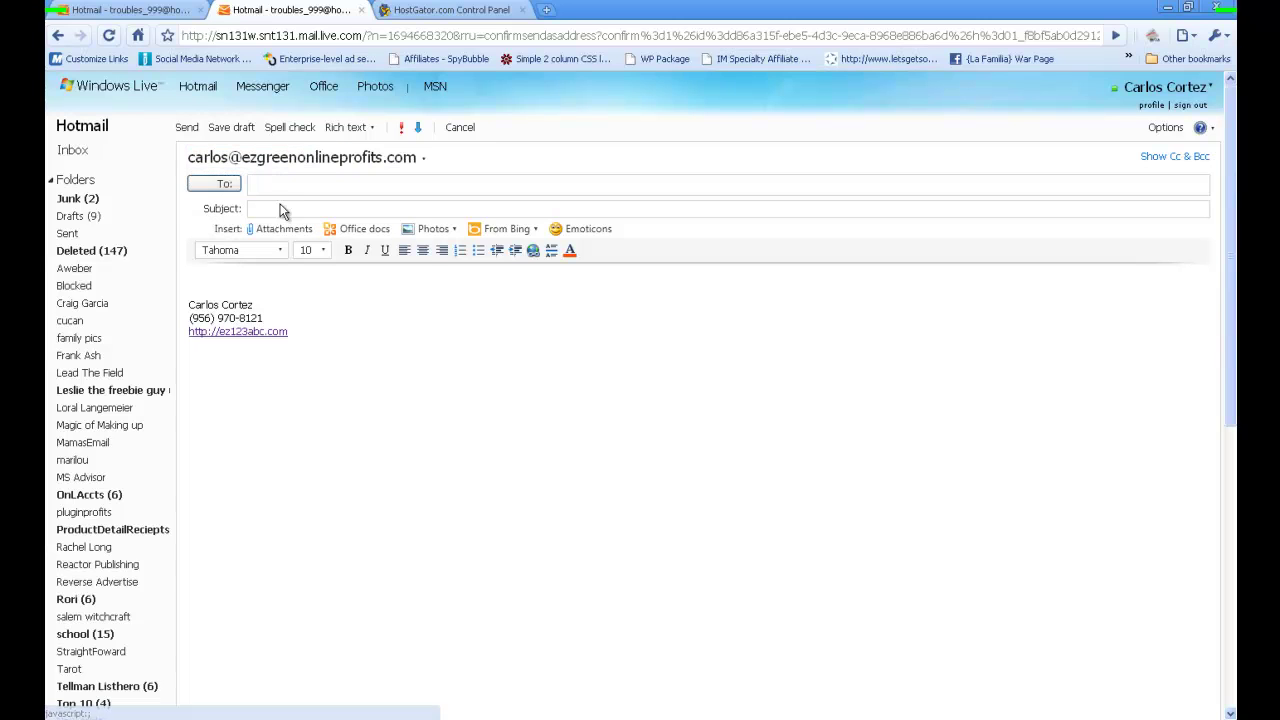
pyautogui.click(355, 163)
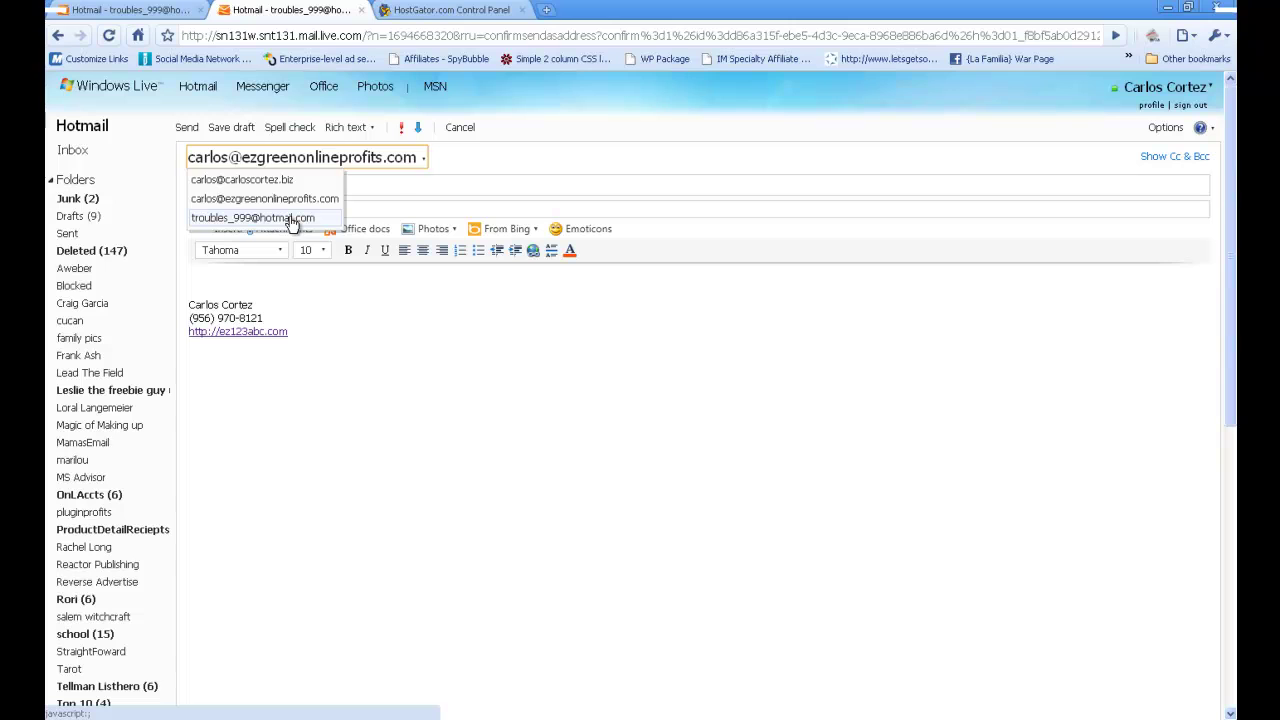
pyautogui.click(253, 217)
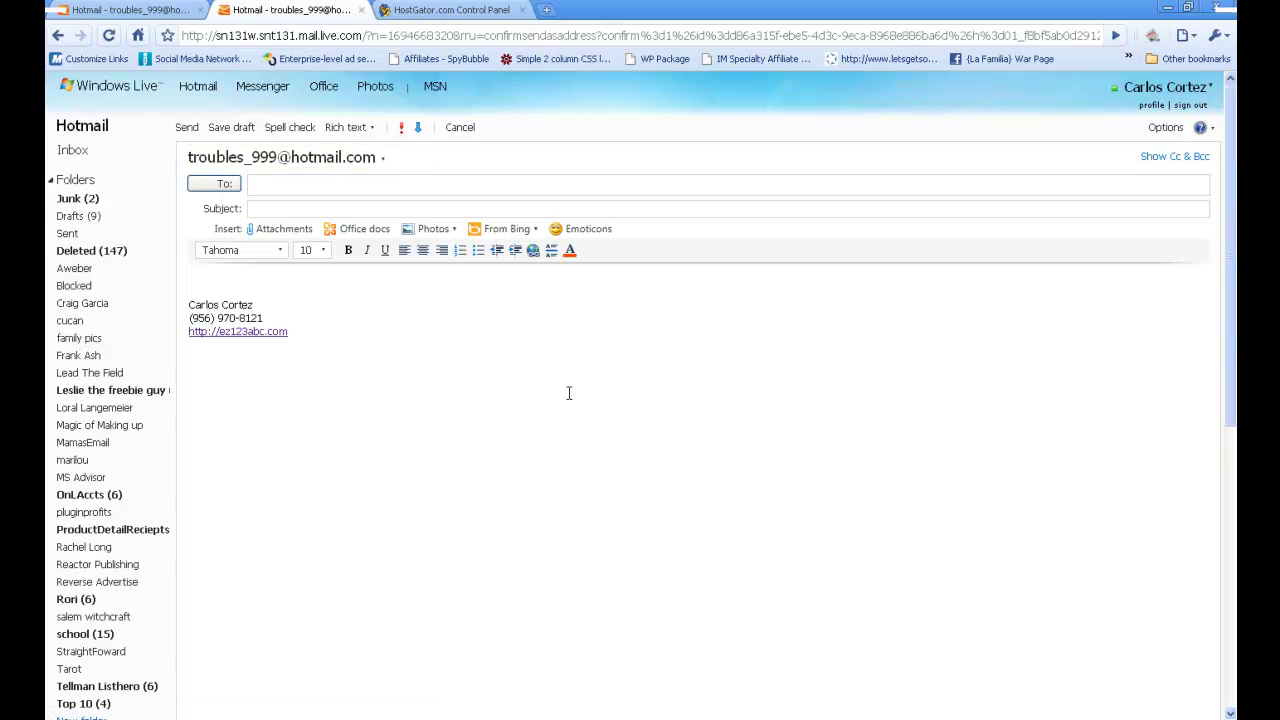